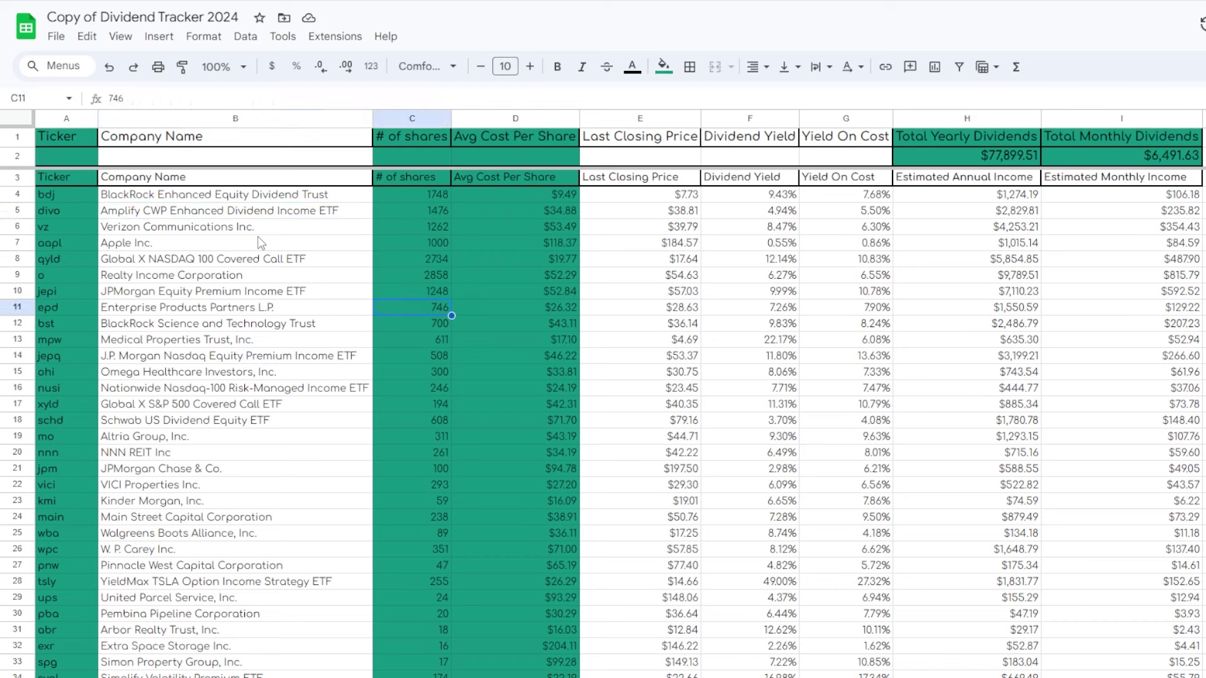
Step: Browse the tracker's company names from row 4 down to the last holding in row 43 and back
key(Up)
key(Up)
key(Left)
key(Down)
key(Down)
key(Down)
key(Down)
key(Down)
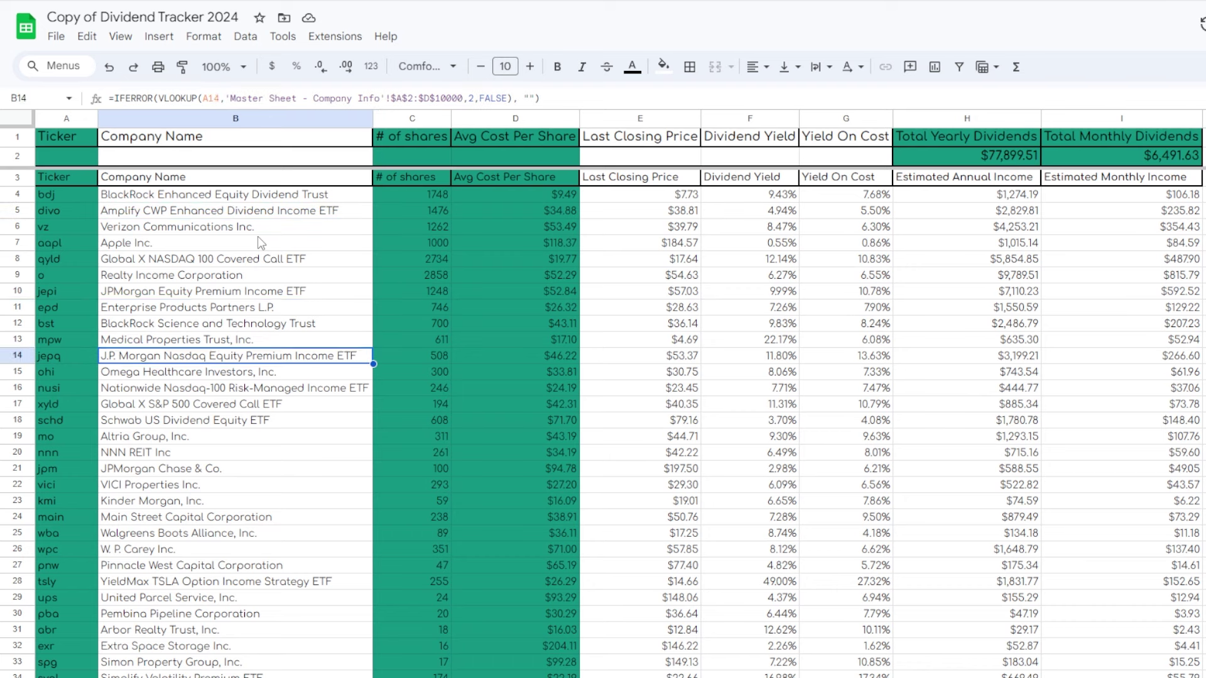
key(Down)
key(Down)
key(Down)
key(Down)
key(Down)
key(Down)
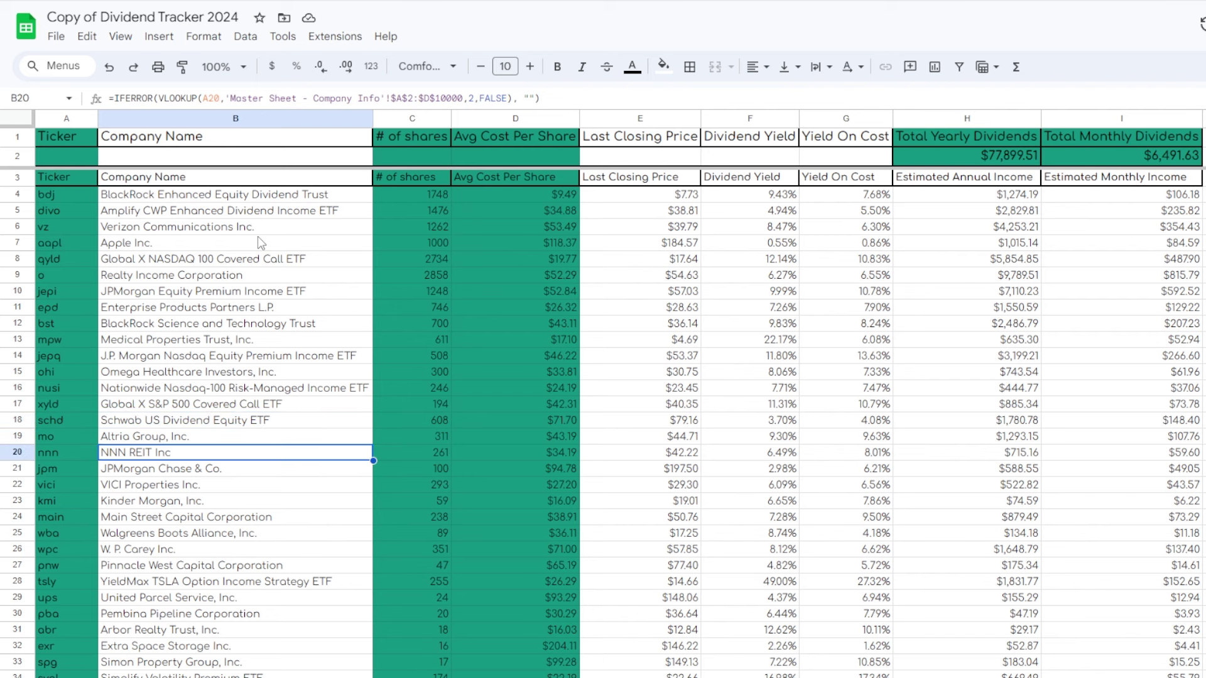
key(Down)
key(Down)
key(Down)
key(Down)
key(Down)
key(Down)
key(Down)
key(Down)
key(Down)
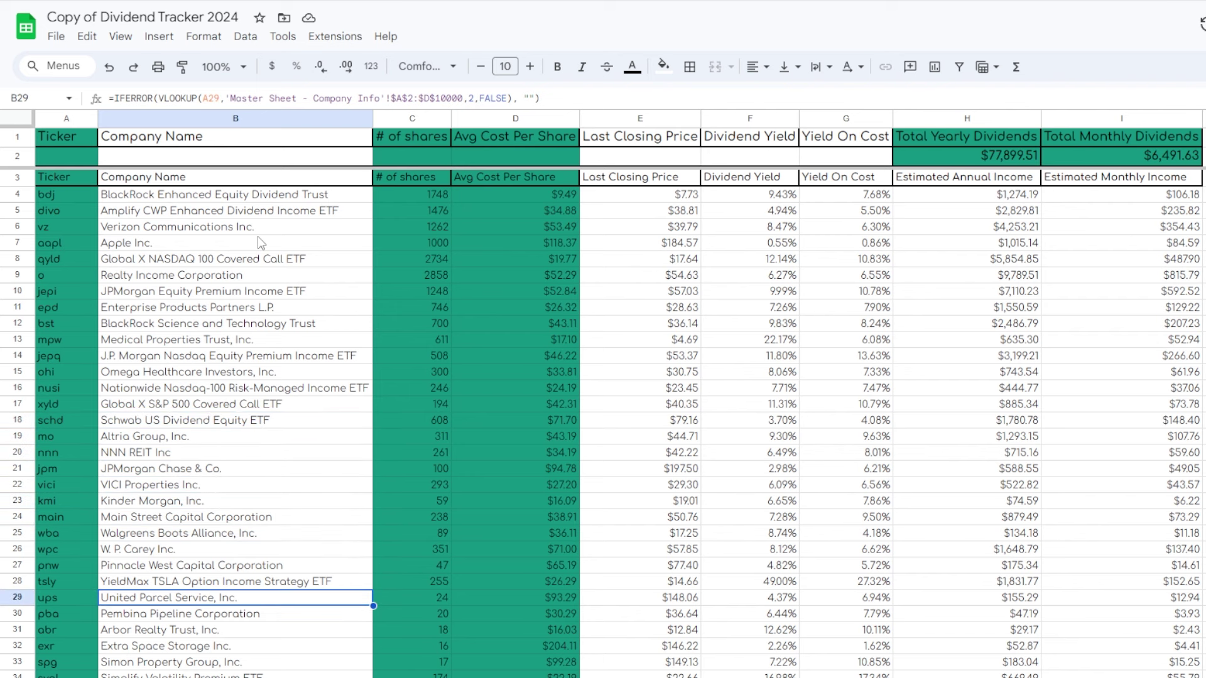
key(Down)
key(Down)
key(Down)
key(Down)
key(Down)
key(Down)
key(Down)
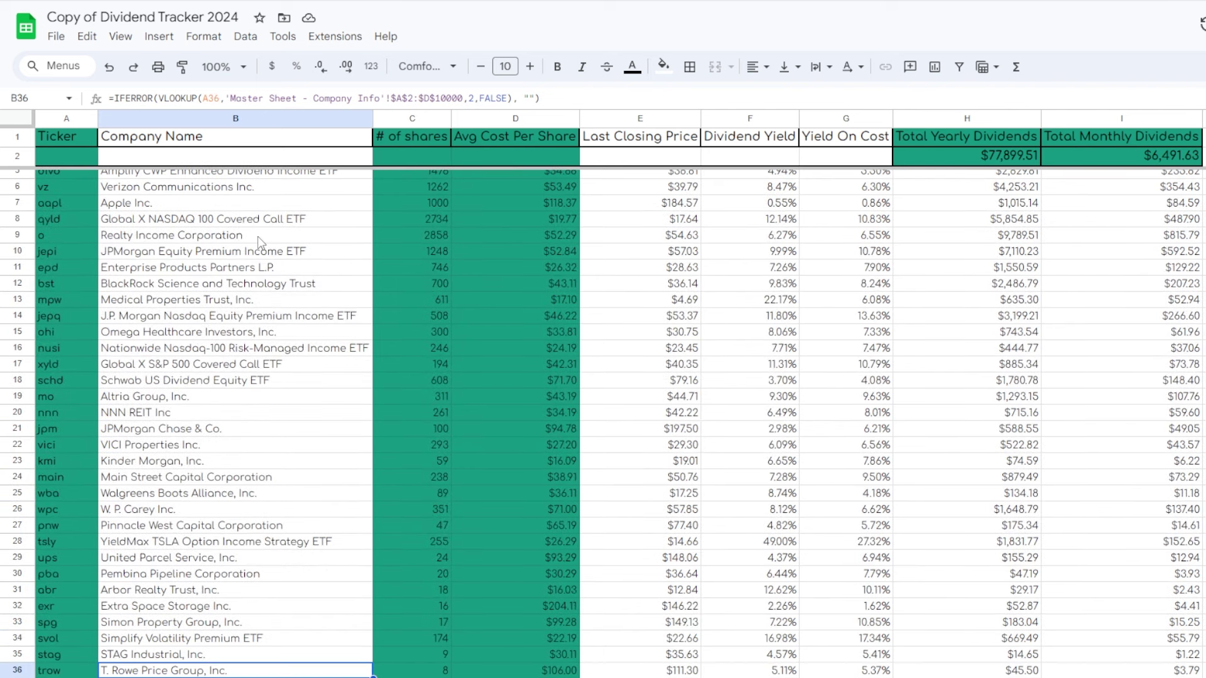
key(Down)
key(Down)
key(Down)
key(Down)
key(Down)
key(Down)
key(Down)
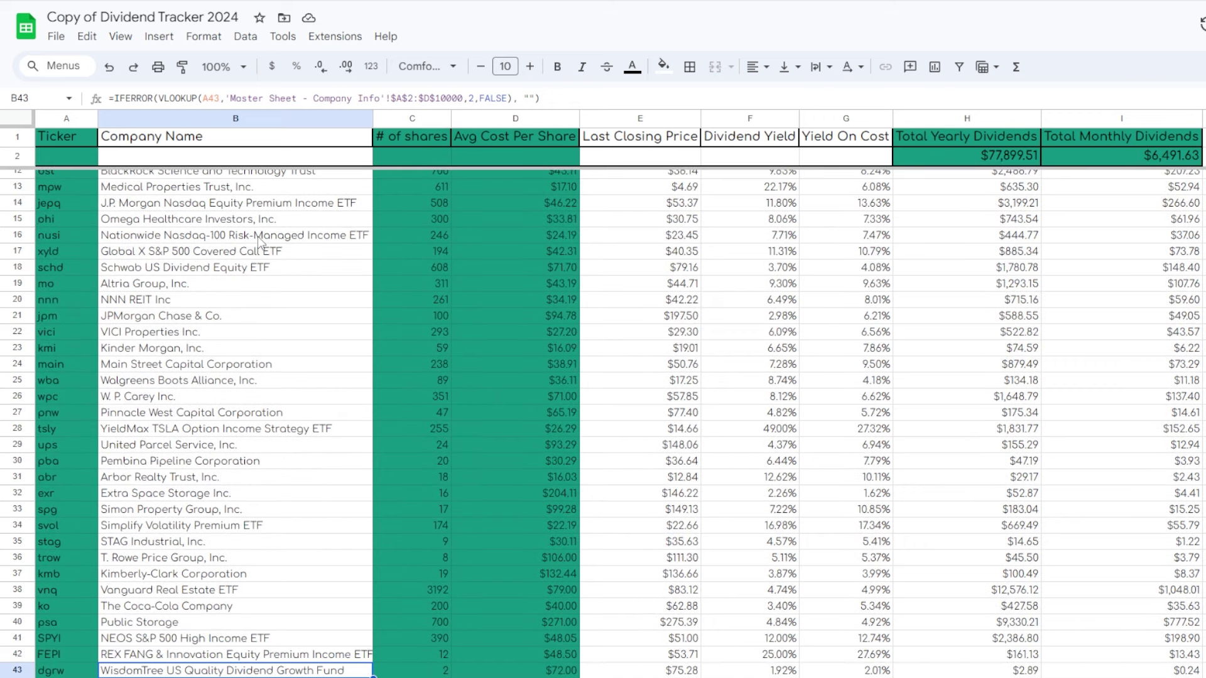
key(Down)
key(Down)
key(Down)
key(Down)
key(Up)
key(Up)
key(Up)
key(Up)
key(Up)
key(Up)
key(Up)
key(Up)
key(Up)
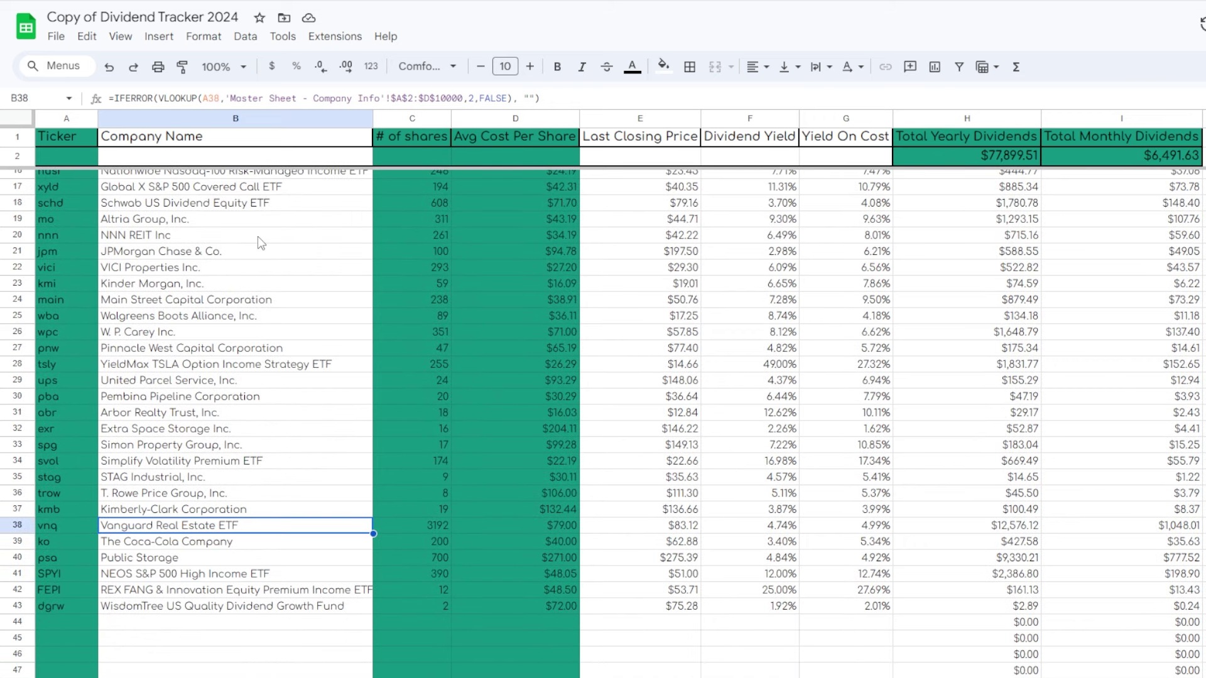
key(Up)
key(Up)
key(Up)
key(Up)
key(Up)
key(Up)
key(Up)
key(Up)
key(Up)
key(Up)
key(Up)
key(Up)
key(Up)
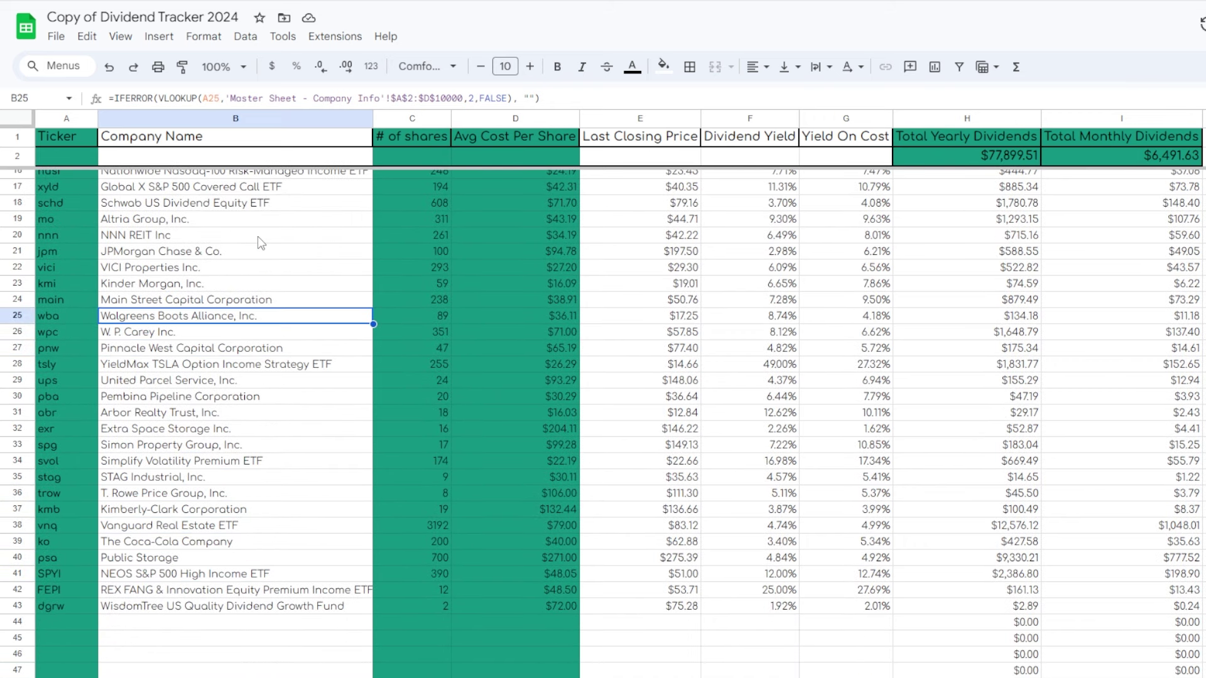
key(Up)
key(Up)
key(Up)
key(Up)
key(Up)
key(Up)
key(Up)
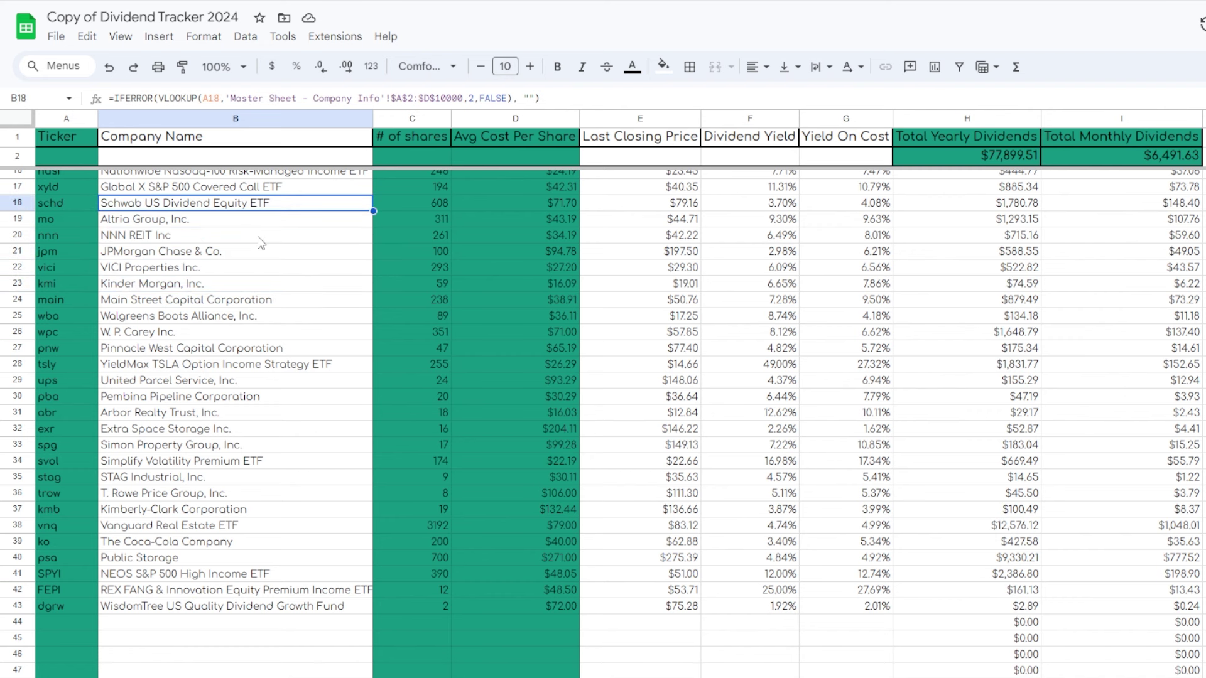
key(Up)
key(Up)
key(Up)
key(Up)
key(Up)
key(Up)
key(Up)
key(Up)
key(Up)
key(Up)
key(Up)
key(Up)
key(Up)
key(Up)
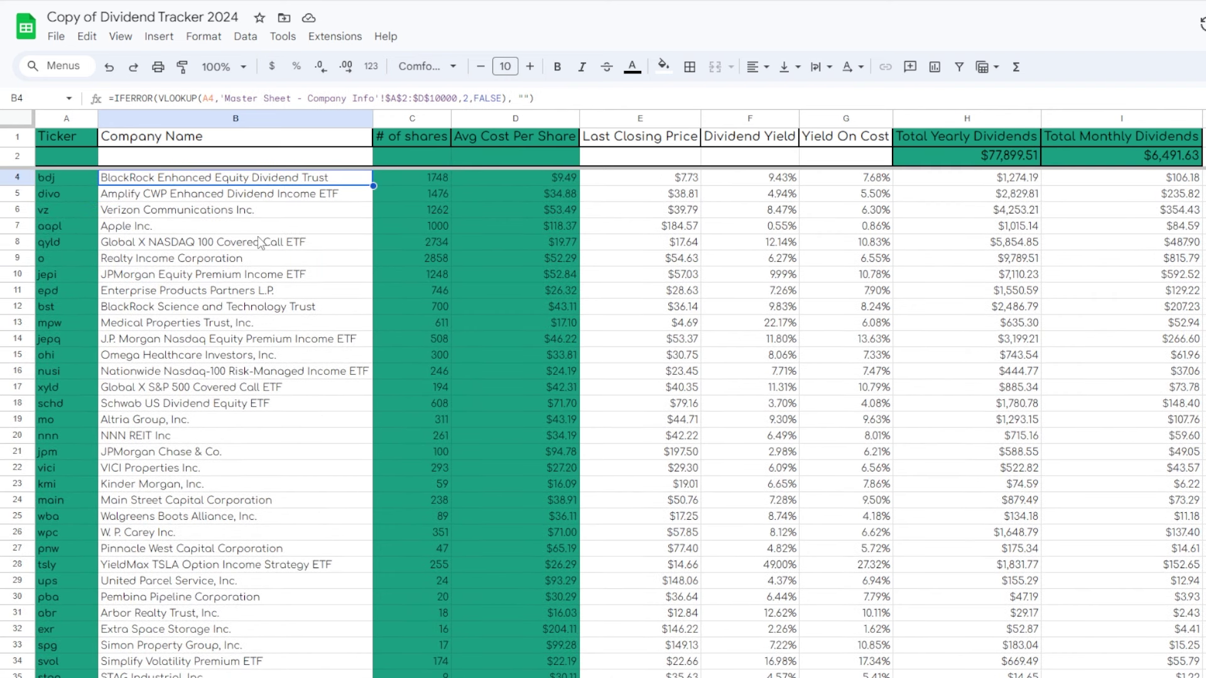
key(Up)
key(Up)
key(Up)
key(Down)
key(Down)
key(Down)
key(Down)
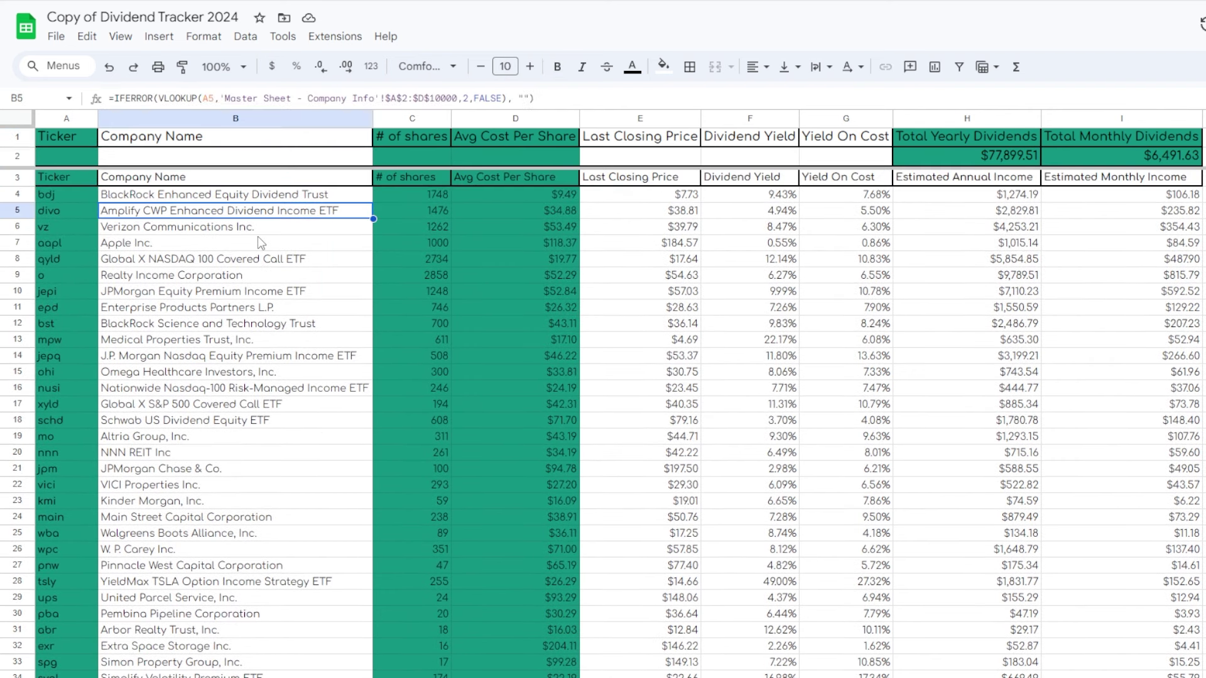
Step: Step down the holdings past STAG Industrial to empty row 45, then back up to Realty Income
key(Down)
key(Down)
key(Down)
key(Down)
key(Down)
key(Down)
key(Down)
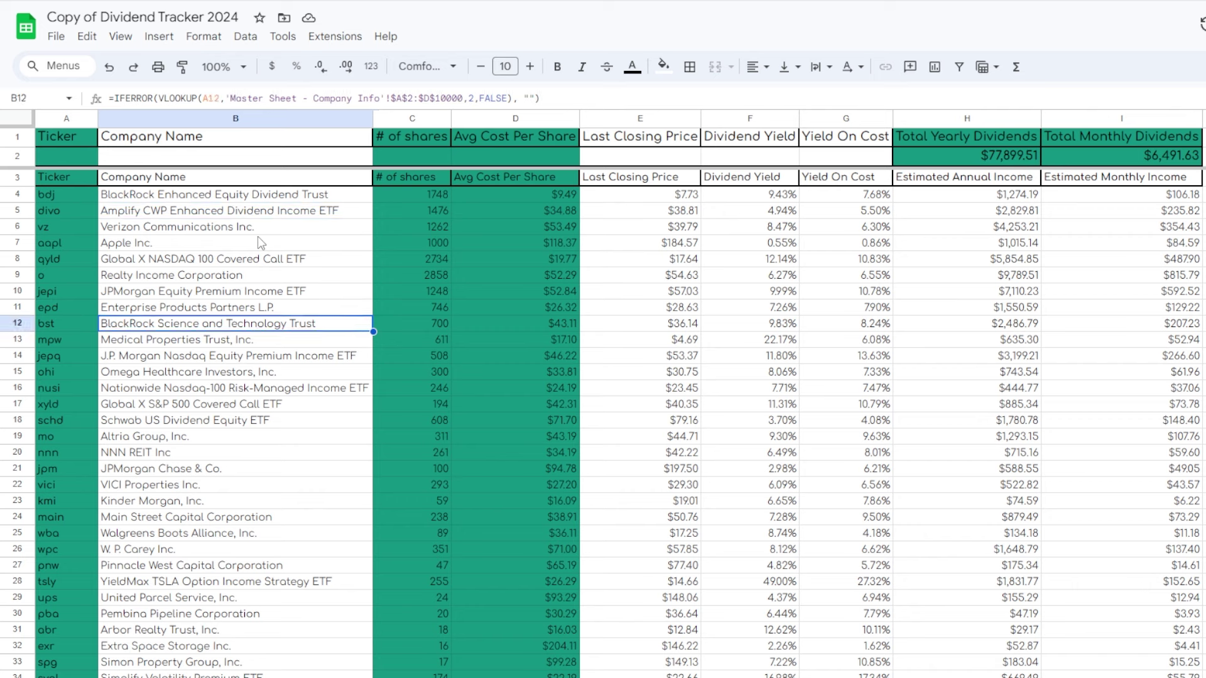
key(Down)
key(Down)
key(Down)
key(Down)
key(Down)
key(Down)
key(Down)
key(Down)
key(Down)
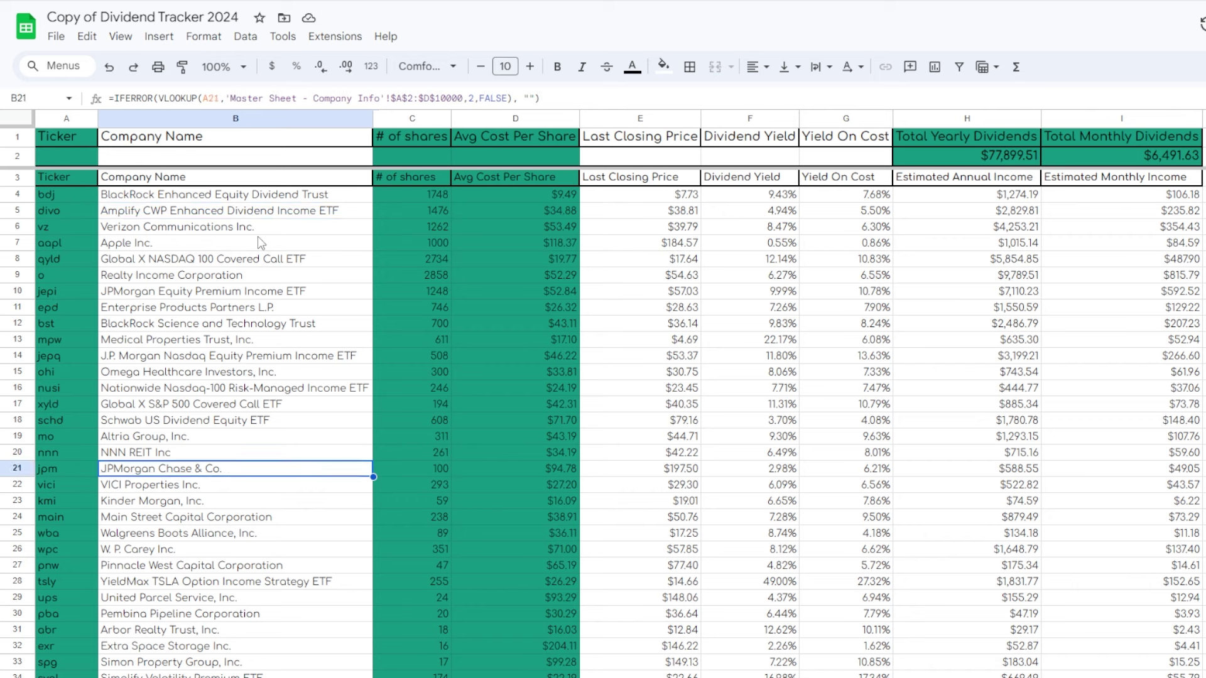
key(Down)
key(Down)
key(Down)
key(Down)
key(Down)
key(Down)
key(Down)
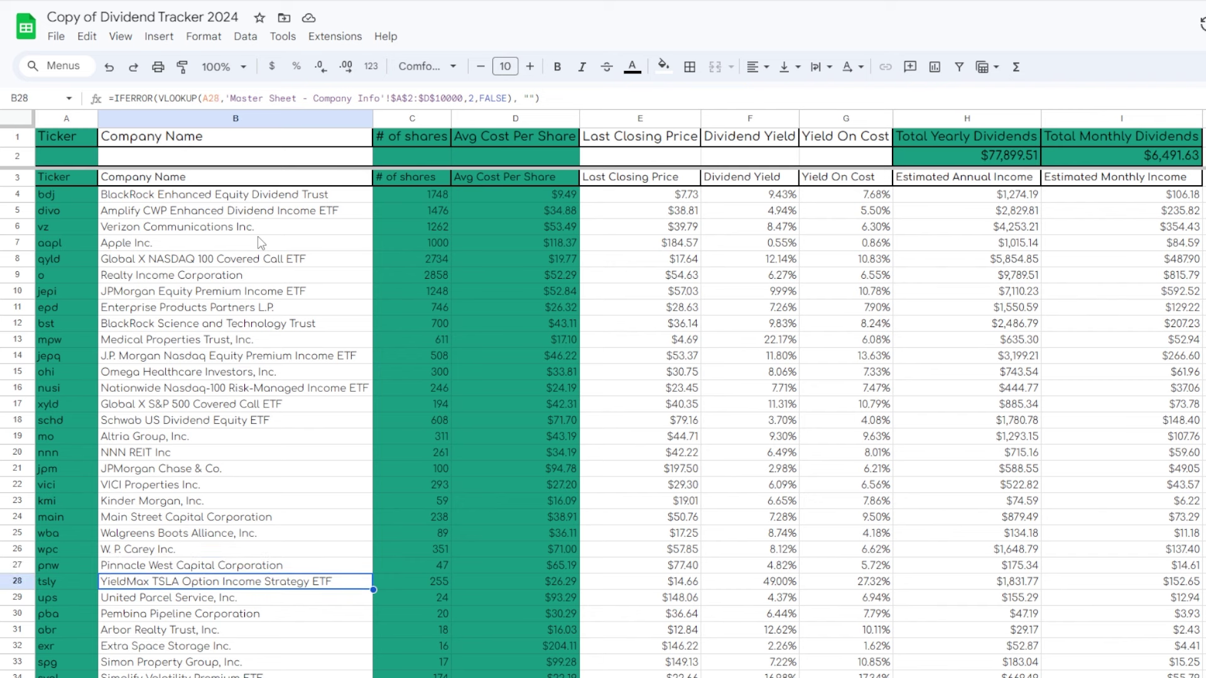
key(Down)
key(Down)
key(Down)
key(Down)
key(Down)
key(Down)
key(Down)
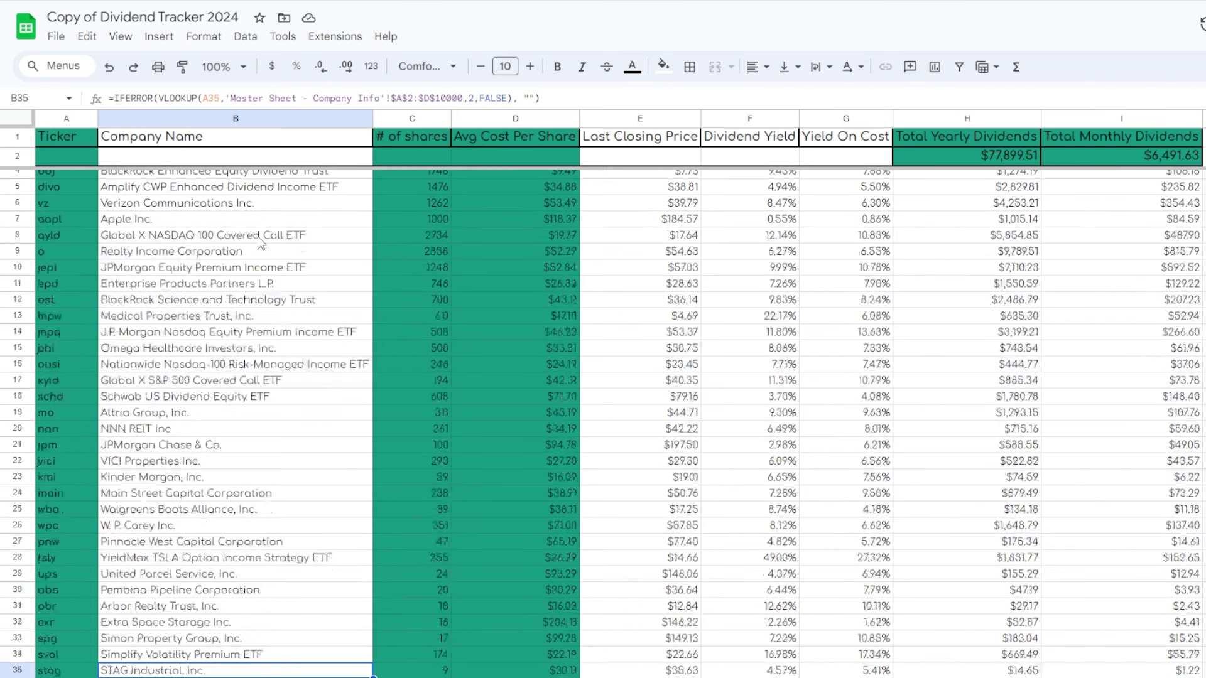
key(Down)
key(Down)
key(Down)
key(Down)
key(Down)
key(Down)
key(Down)
key(Down)
key(Down)
key(Down)
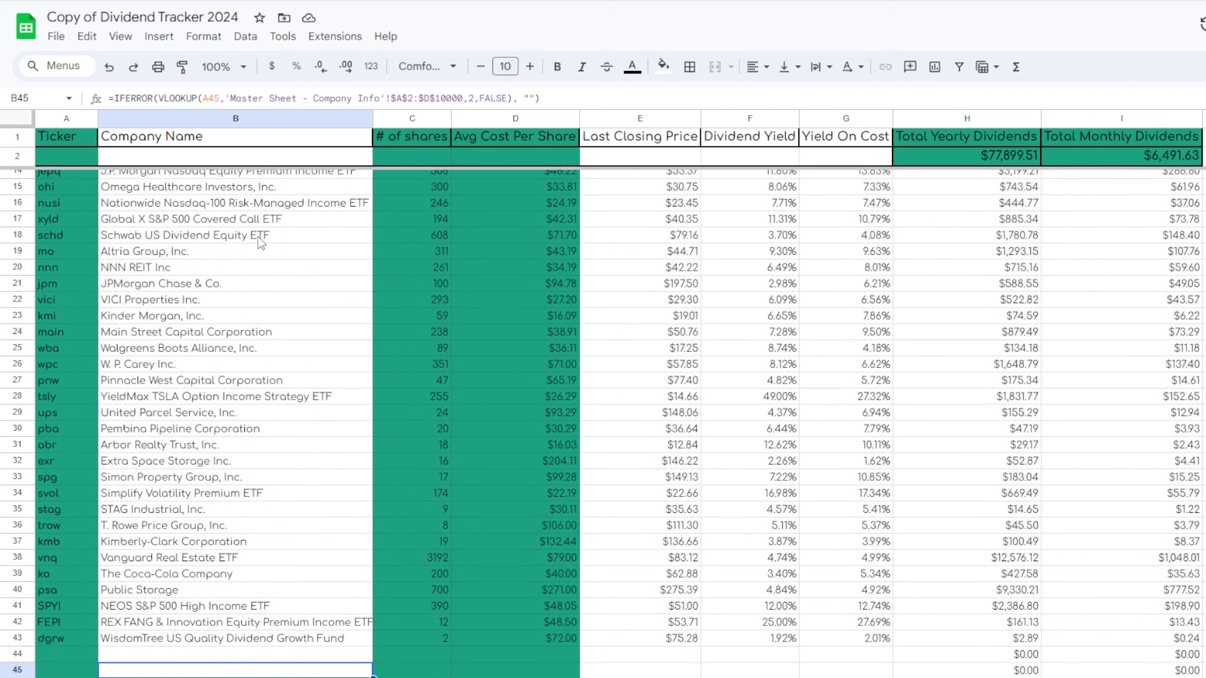
key(Down)
key(Down)
key(Down)
key(Up)
key(Up)
key(Up)
key(Up)
key(Up)
key(Up)
key(Up)
key(Up)
key(Up)
key(Up)
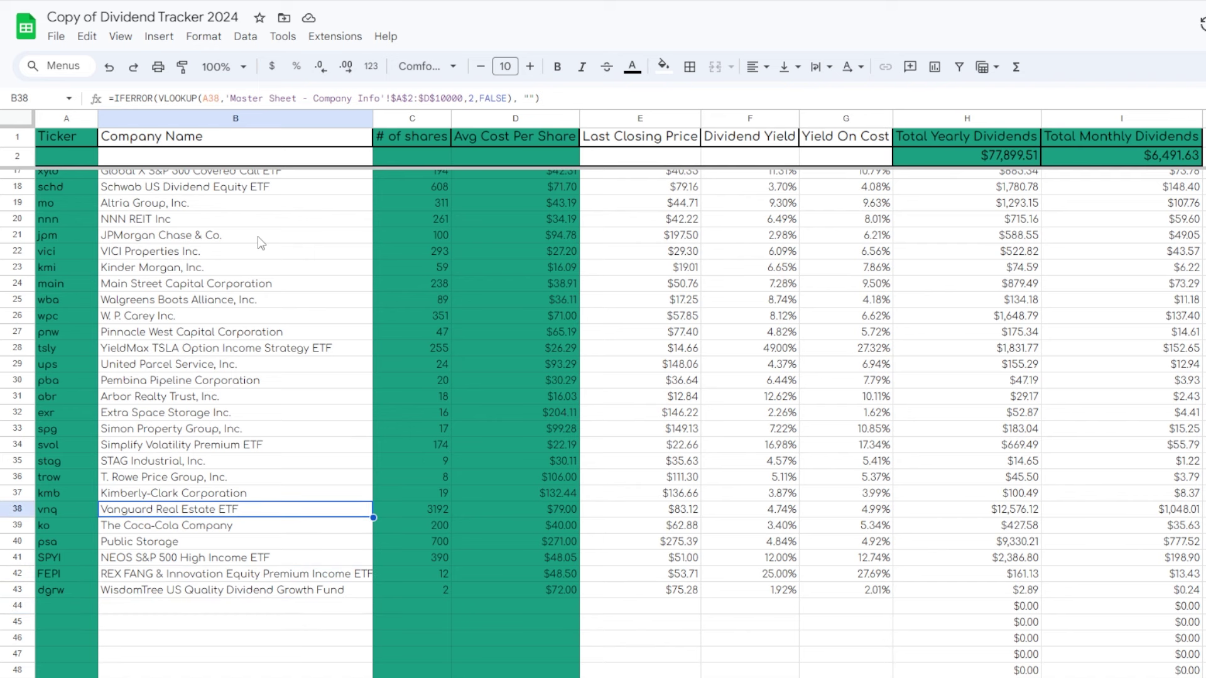
key(Up)
key(Up)
key(Up)
key(Up)
key(Up)
key(Up)
key(Up)
key(Up)
key(Up)
key(Up)
key(Up)
key(Up)
key(Up)
key(Up)
key(Up)
key(Up)
key(Up)
key(Up)
key(Up)
key(Up)
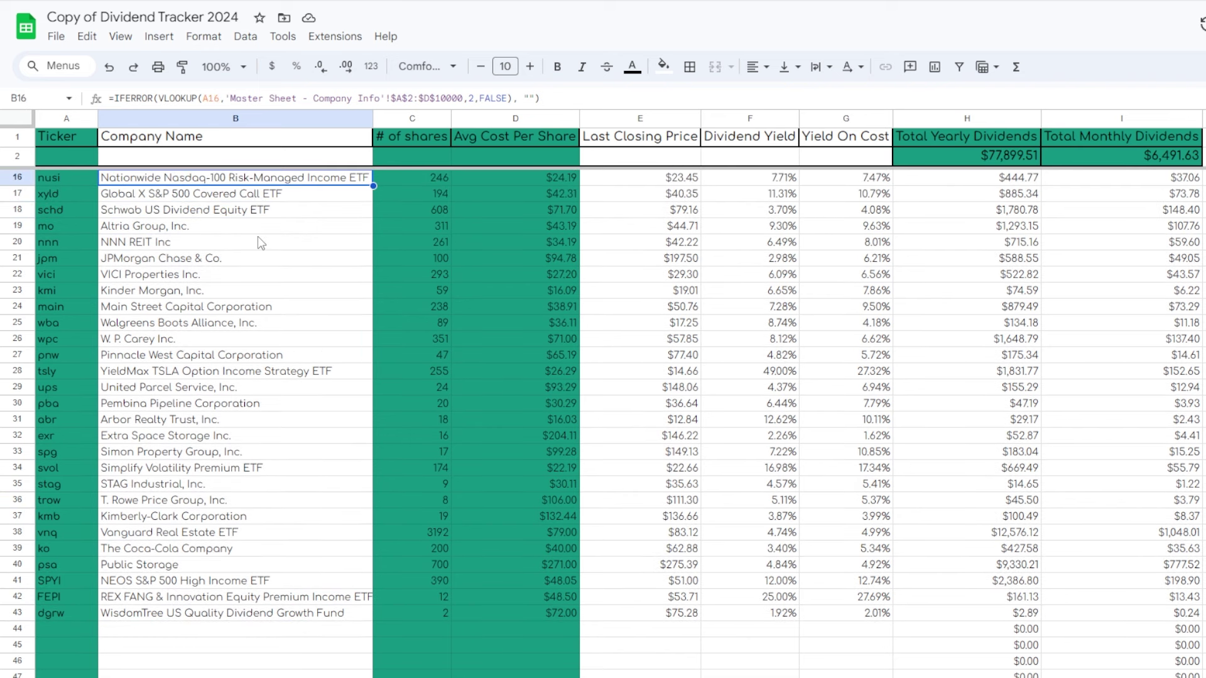
key(Up)
key(Up)
key(Up)
key(Up)
key(Up)
key(Up)
key(Up)
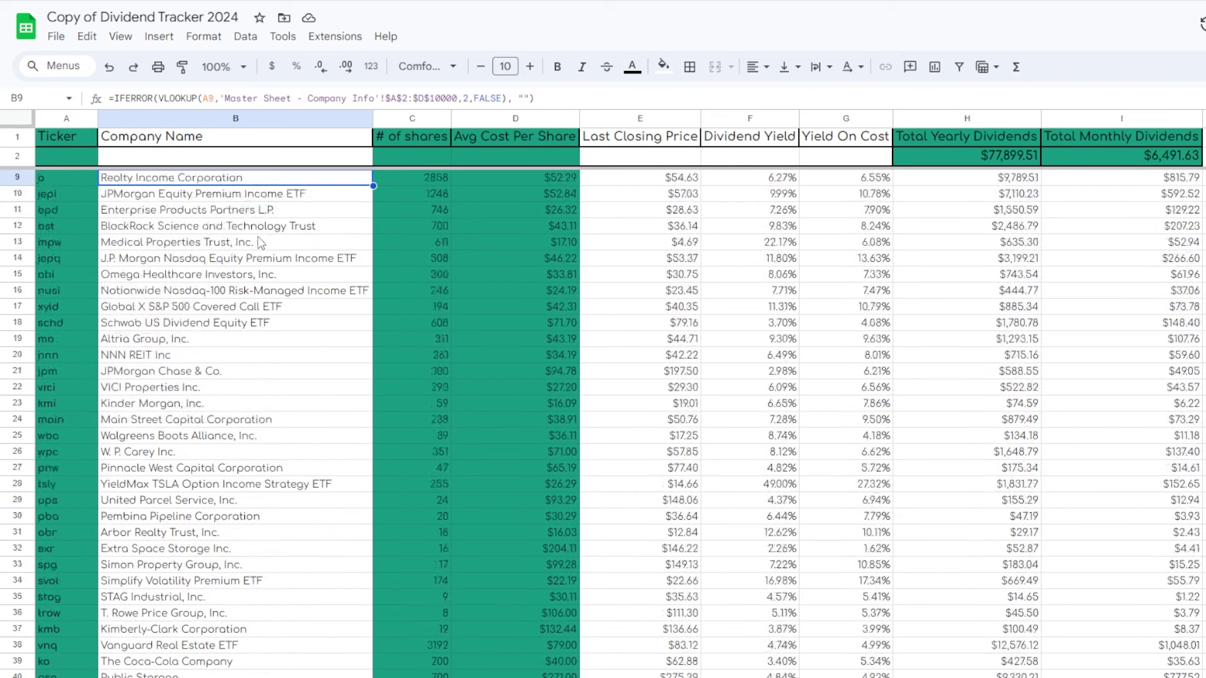
Step: Move to the VICI Properties row, then select the JEPI share count and row 10's estimated monthly income
scroll(260, 242, up, 2)
key(Down)
key(Down)
key(Down)
key(Down)
key(Down)
key(Down)
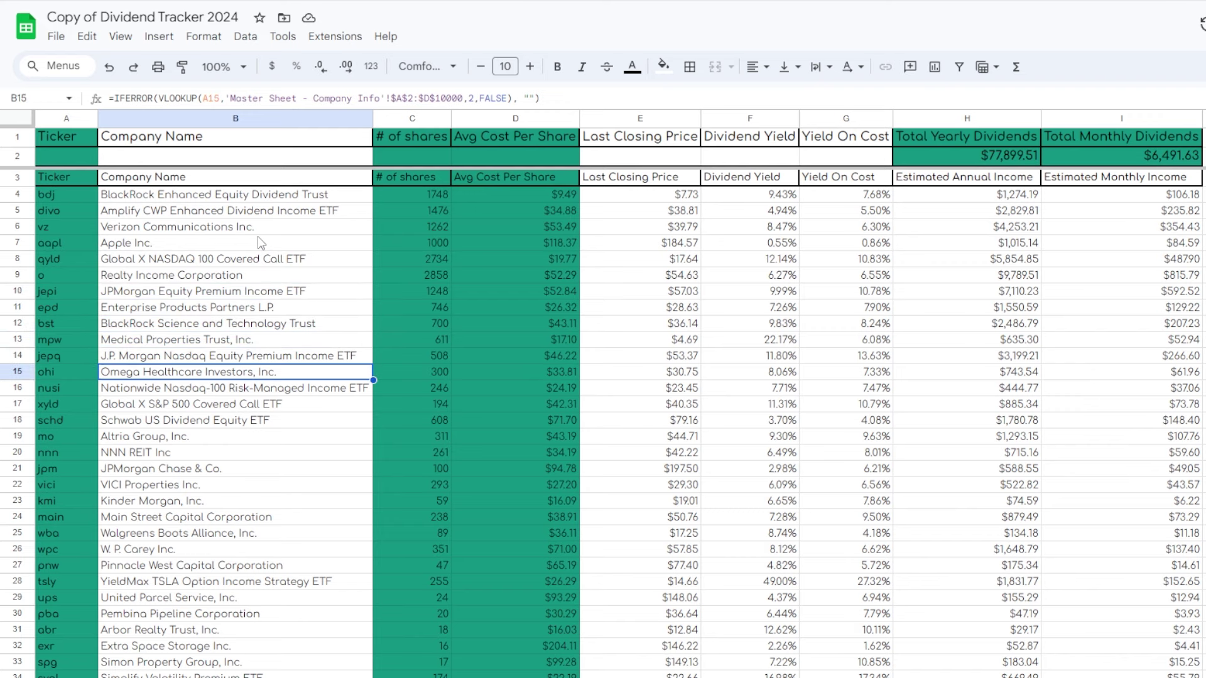
key(Down)
key(Down)
key(Down)
key(Down)
key(Down)
key(Down)
key(Down)
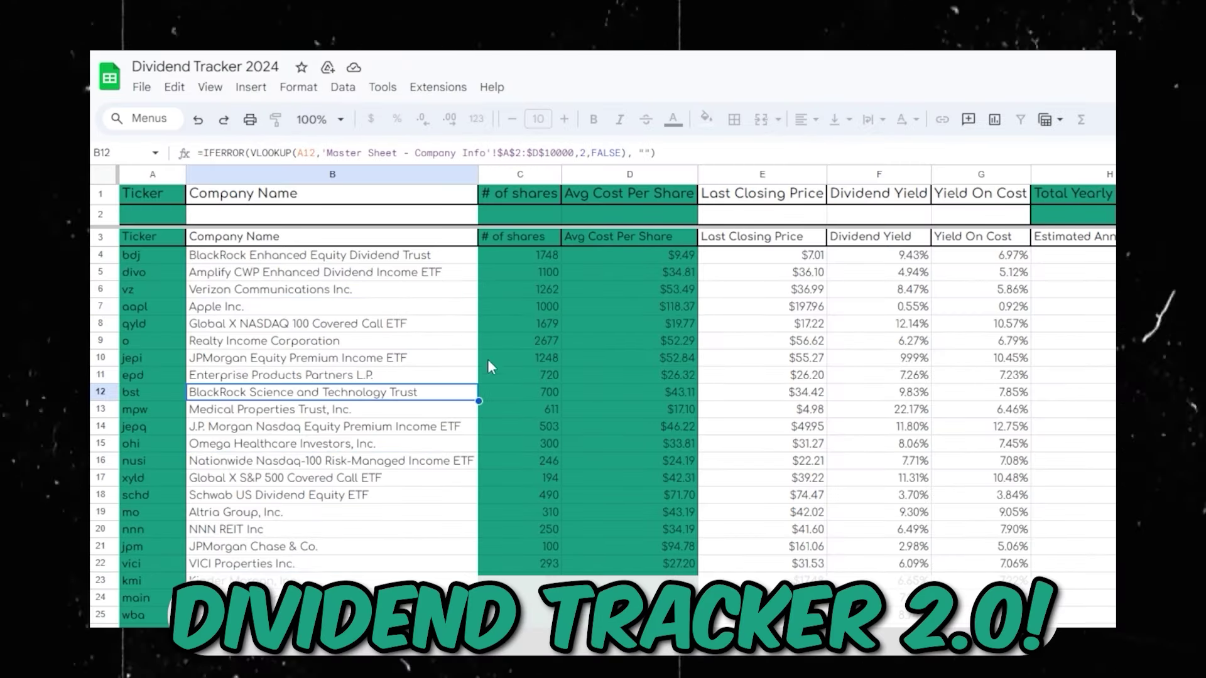
click(502, 356)
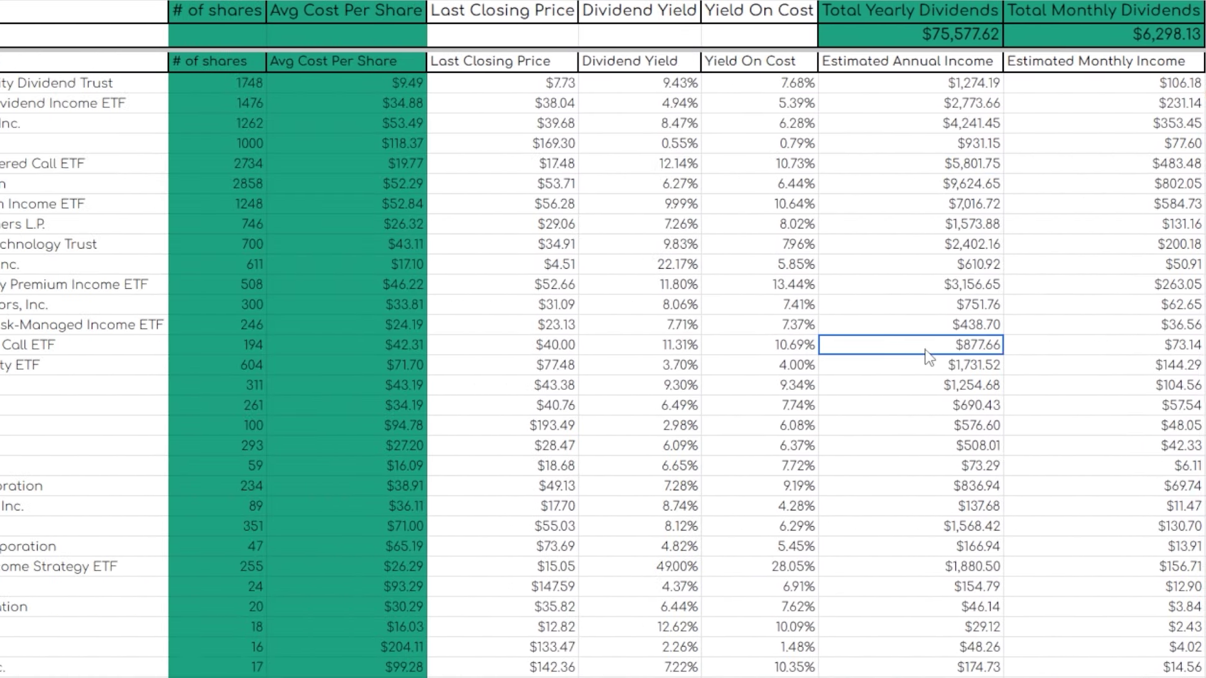
click(1105, 251)
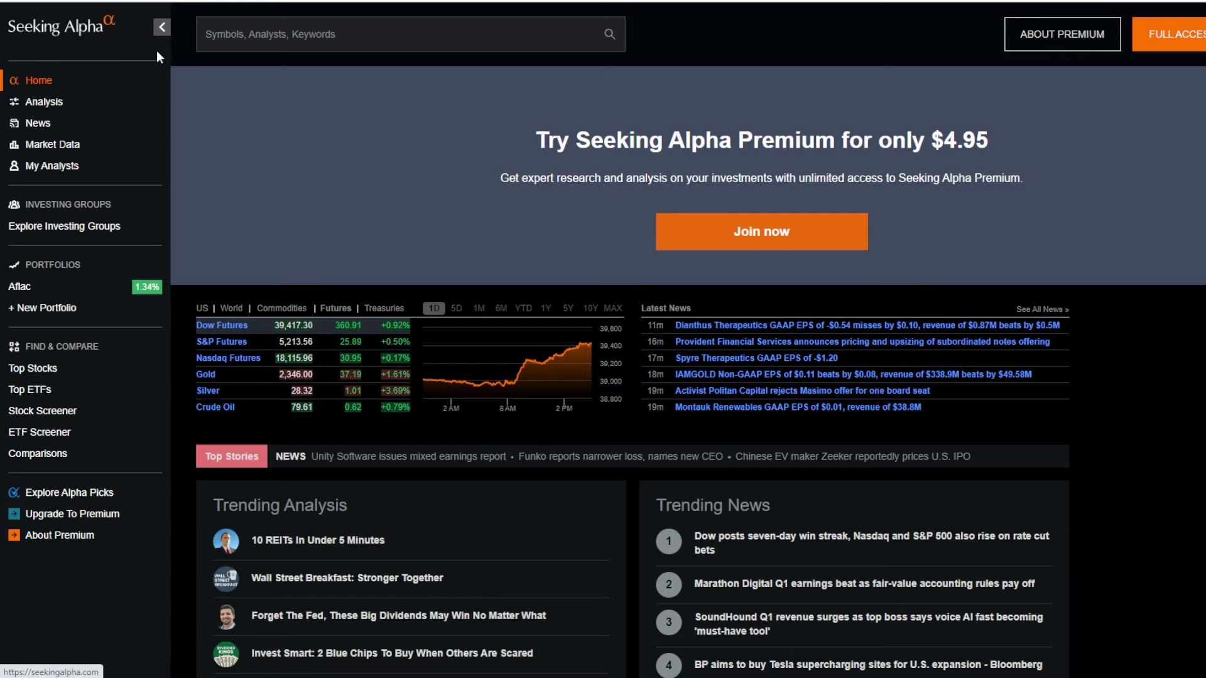
Step: Scroll the Seeking Alpha home page, then return to the Realty Income (O) summary at $54.63
scroll(383, 412, down, 5)
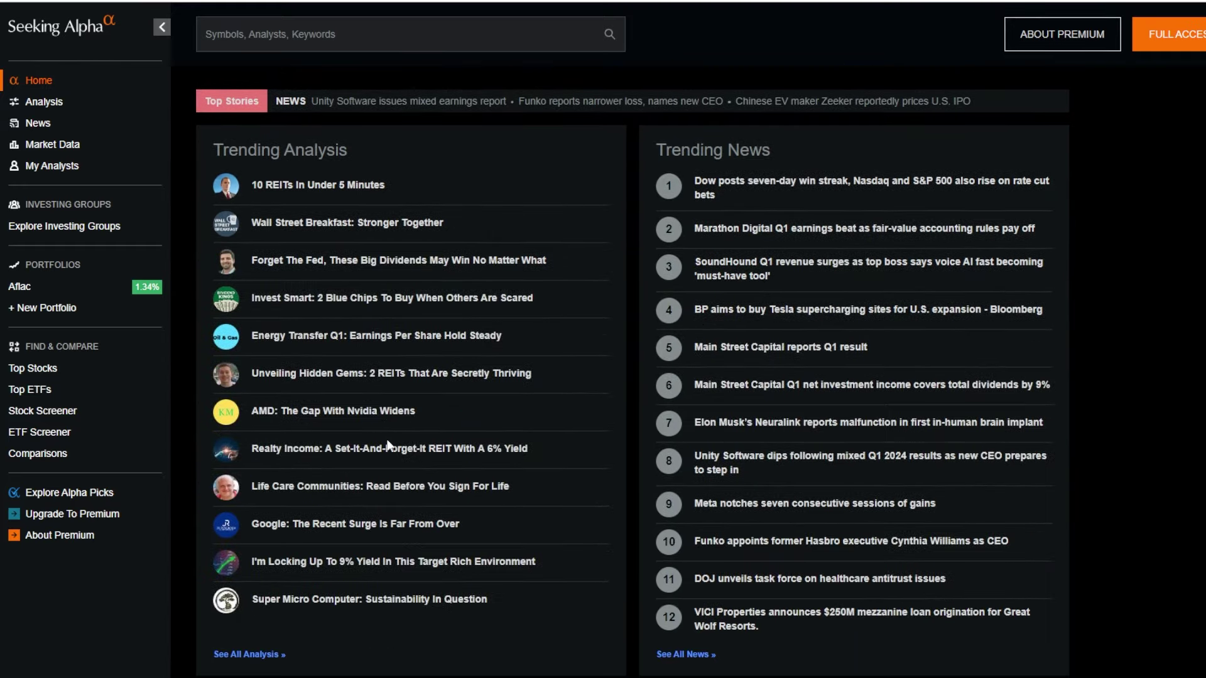
scroll(384, 447, up, 4)
scroll(351, 431, down, 4)
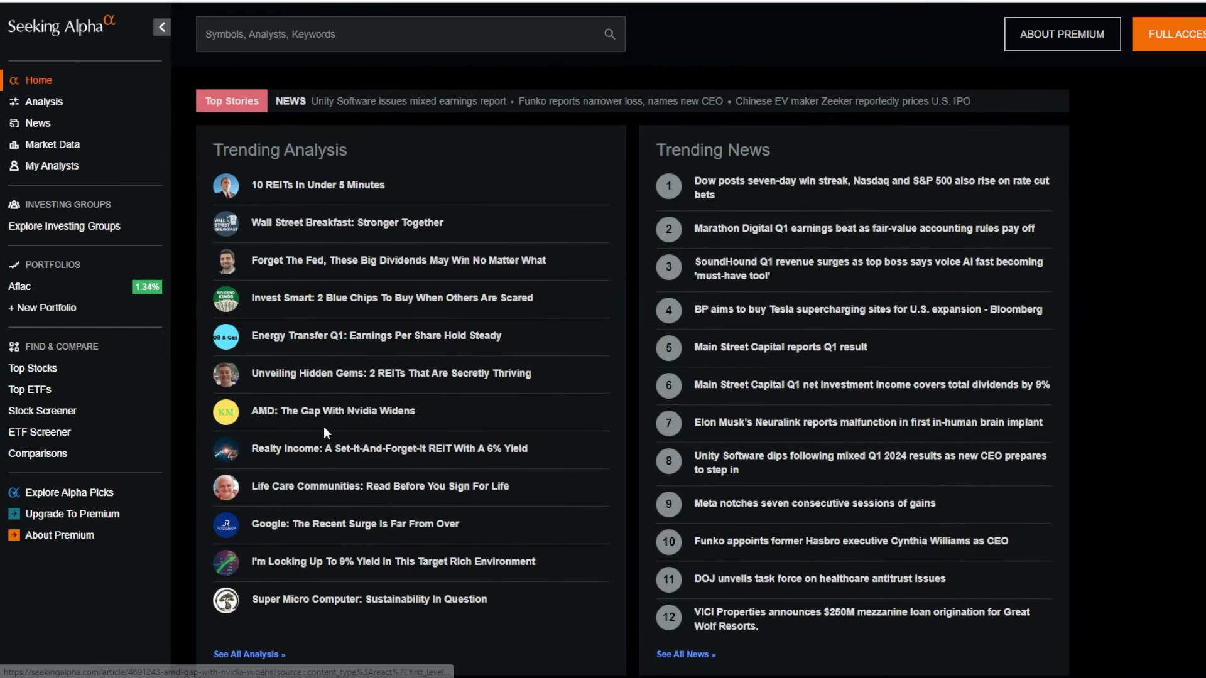
scroll(329, 440, up, 5)
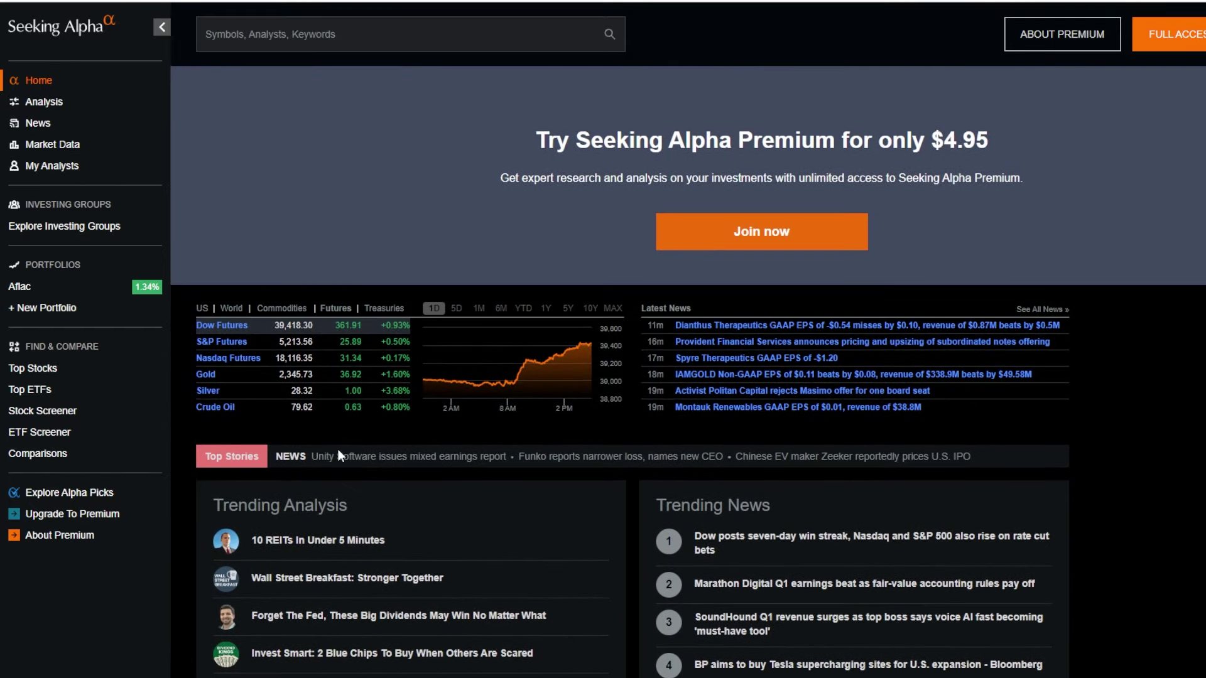
key(alt+Left)
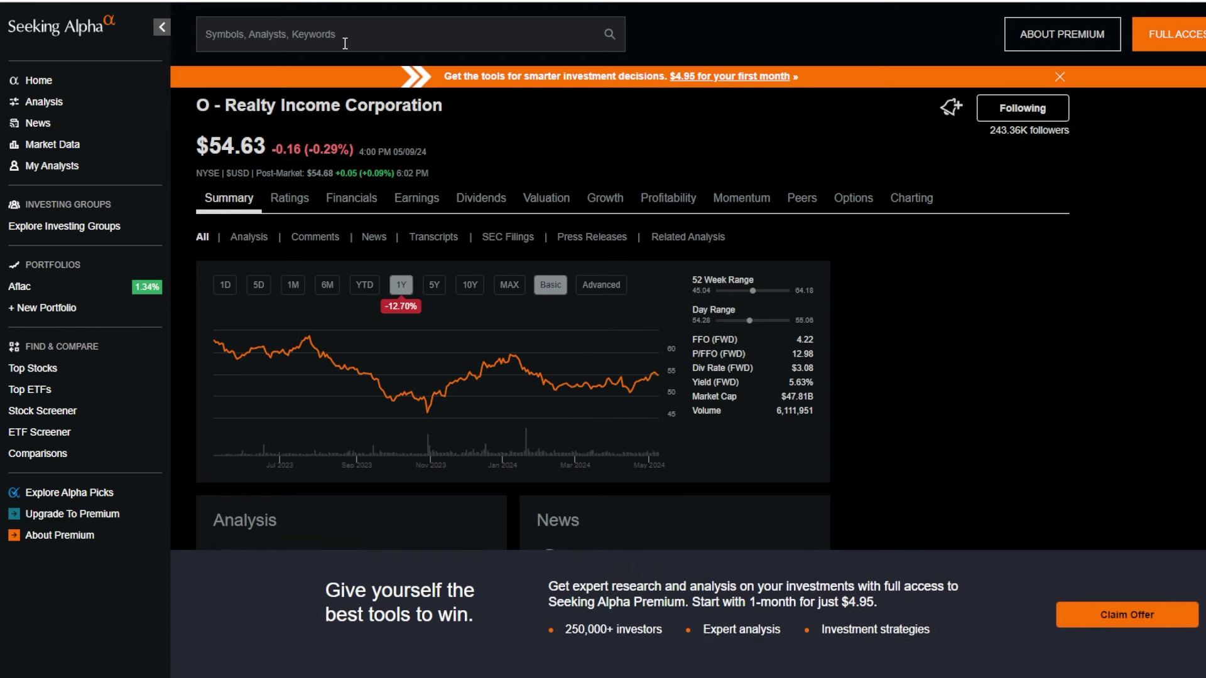
click(296, 39)
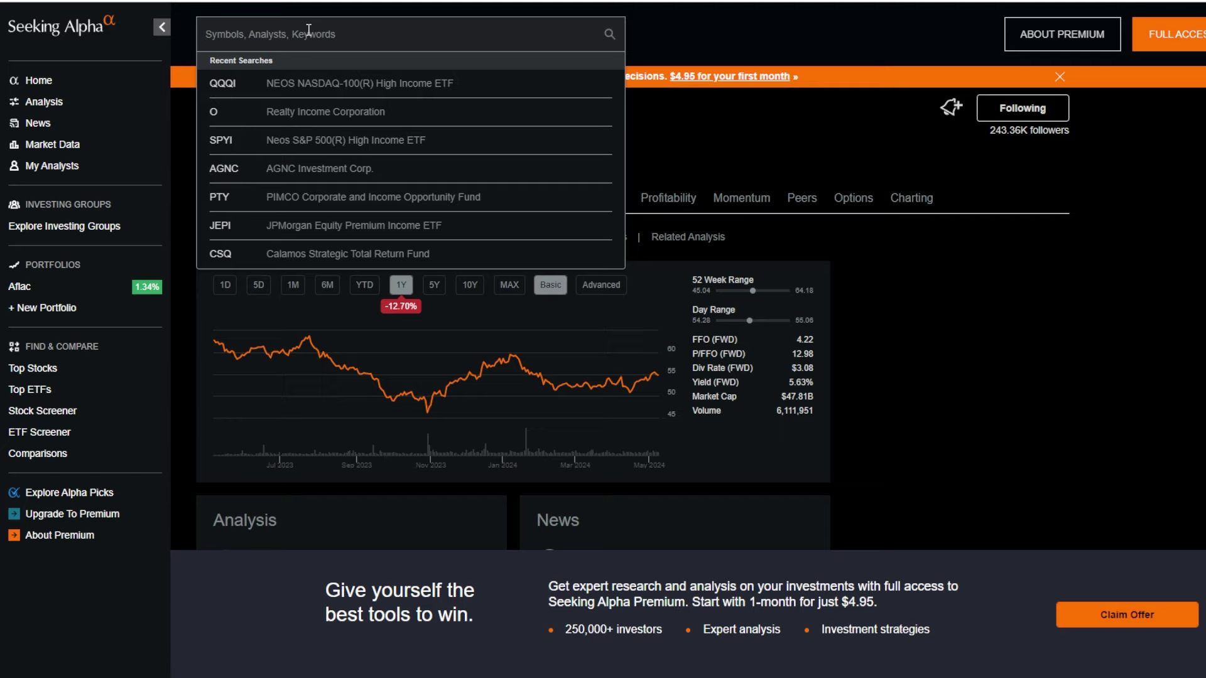
Step: Search for SCHD, open its summary page, and set the price chart to 5Y
text(schd)
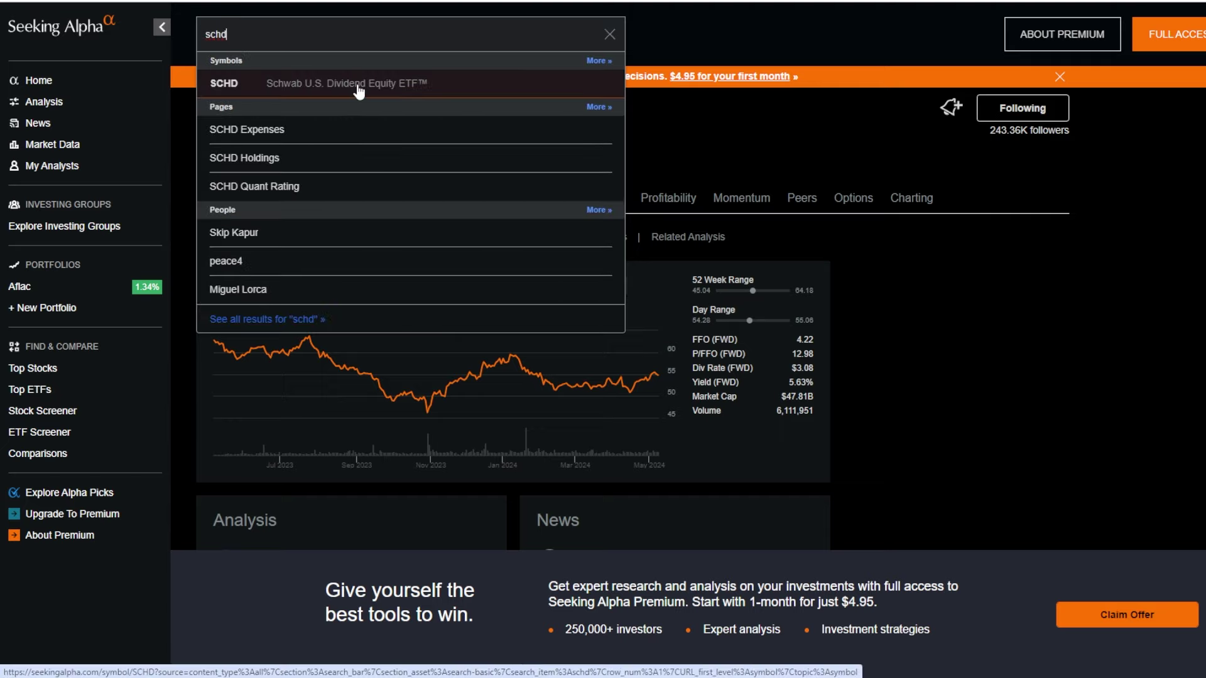
click(359, 89)
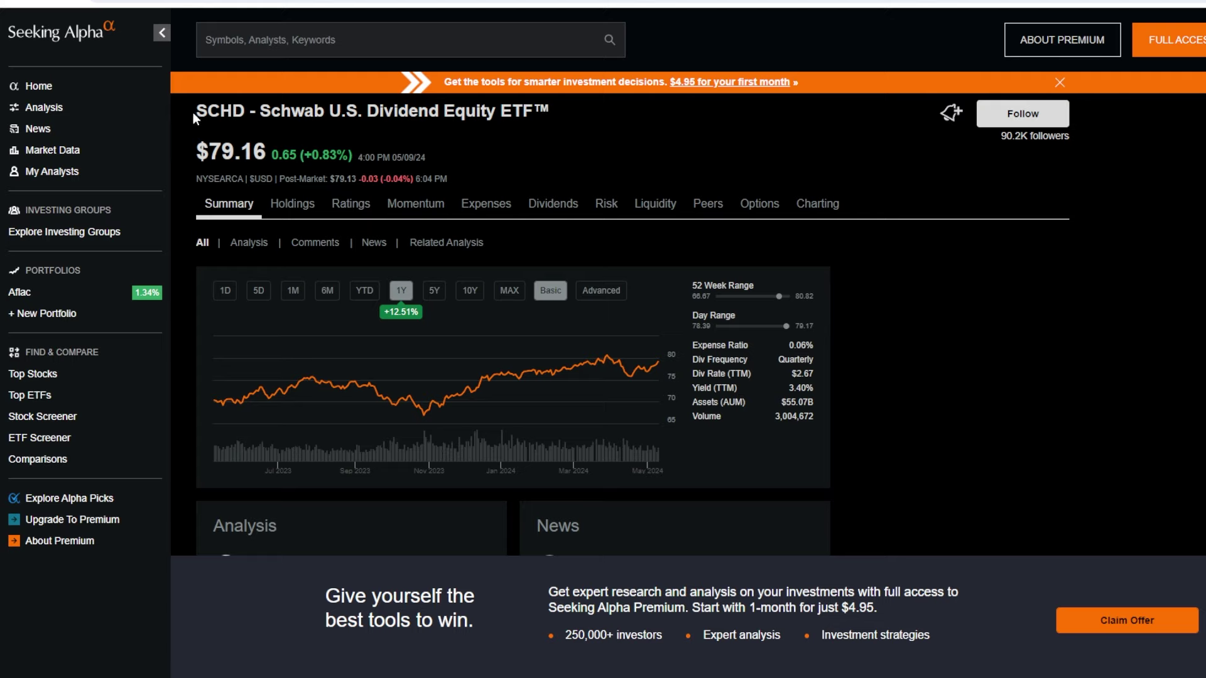
drag(194, 112, 548, 112)
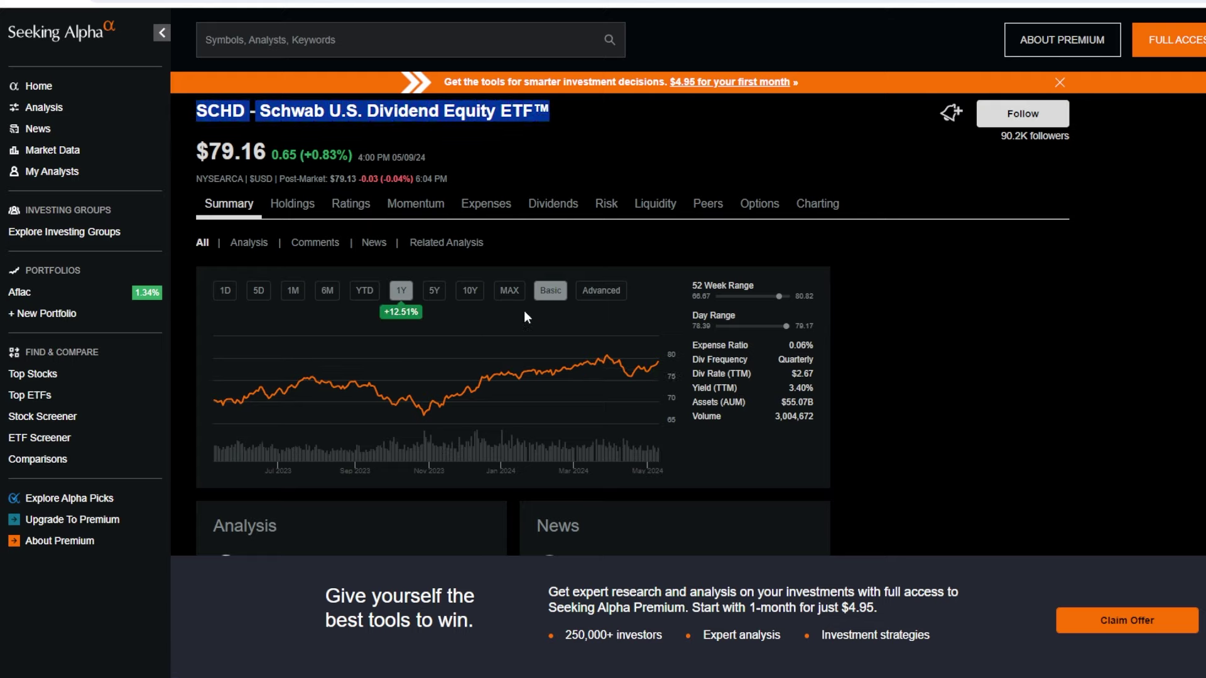
click(470, 290)
click(433, 297)
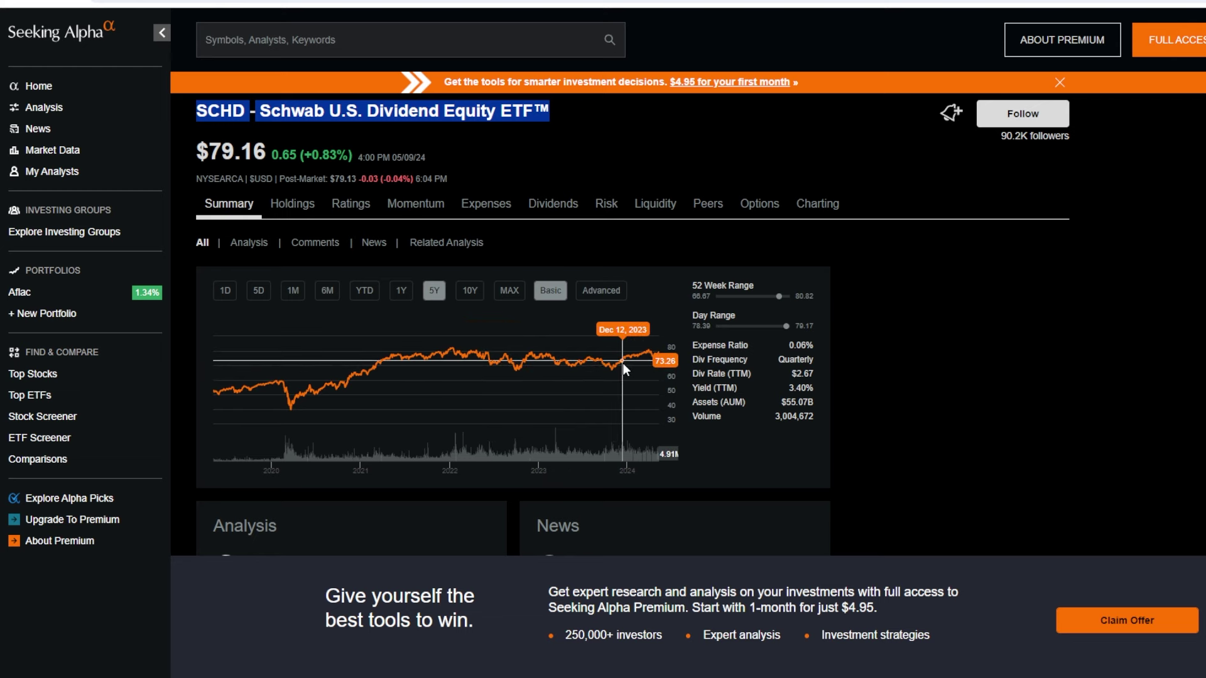
Step: Review SCHD's Top 10 Holdings on the Holdings tab, then go to its Dividend Scorecard
click(302, 215)
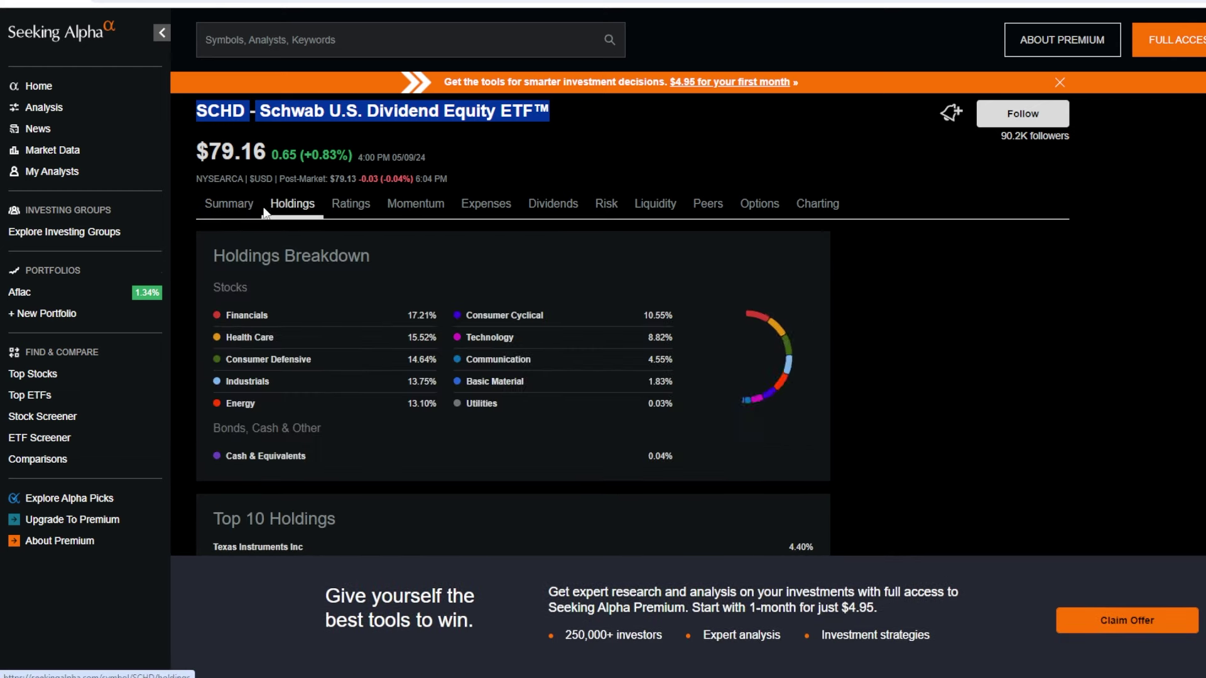
drag(550, 113, 499, 118)
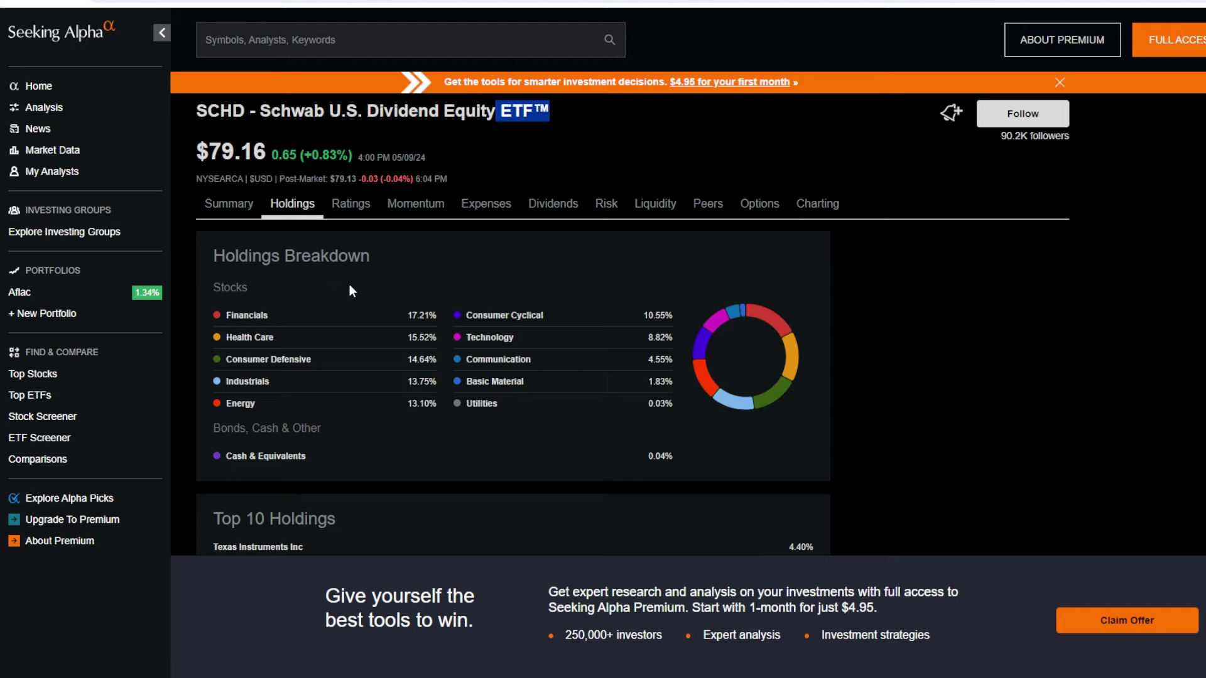
scroll(376, 298, down, 2)
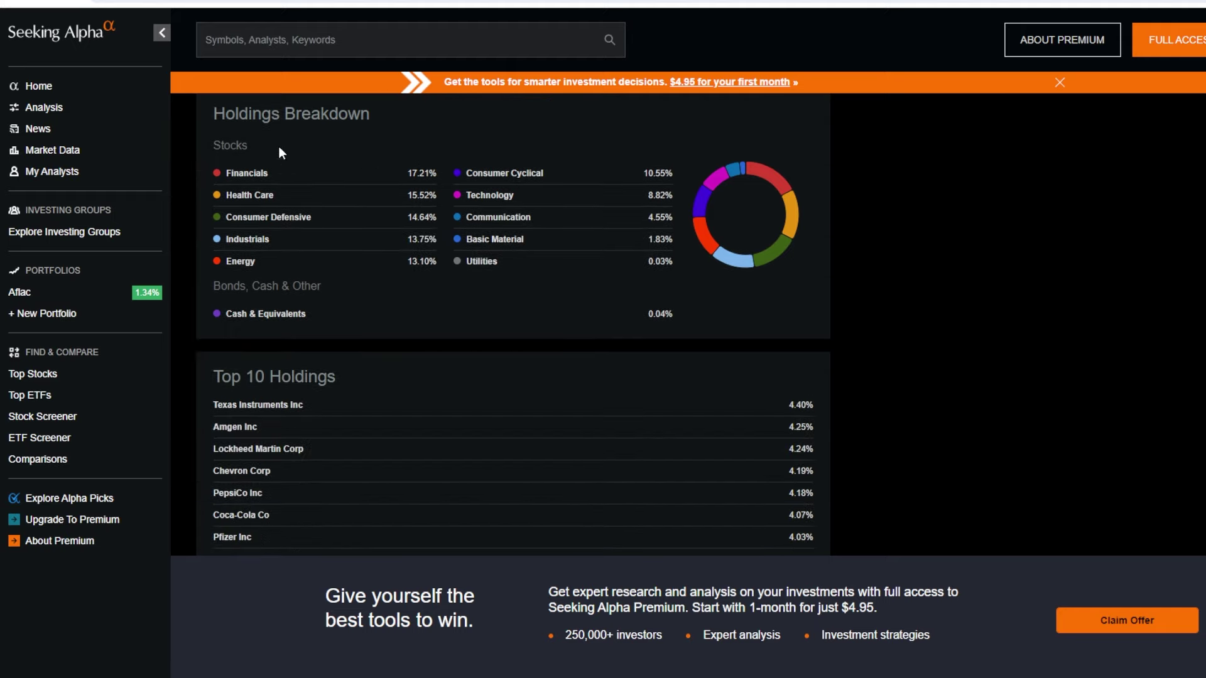
scroll(389, 292, down, 2)
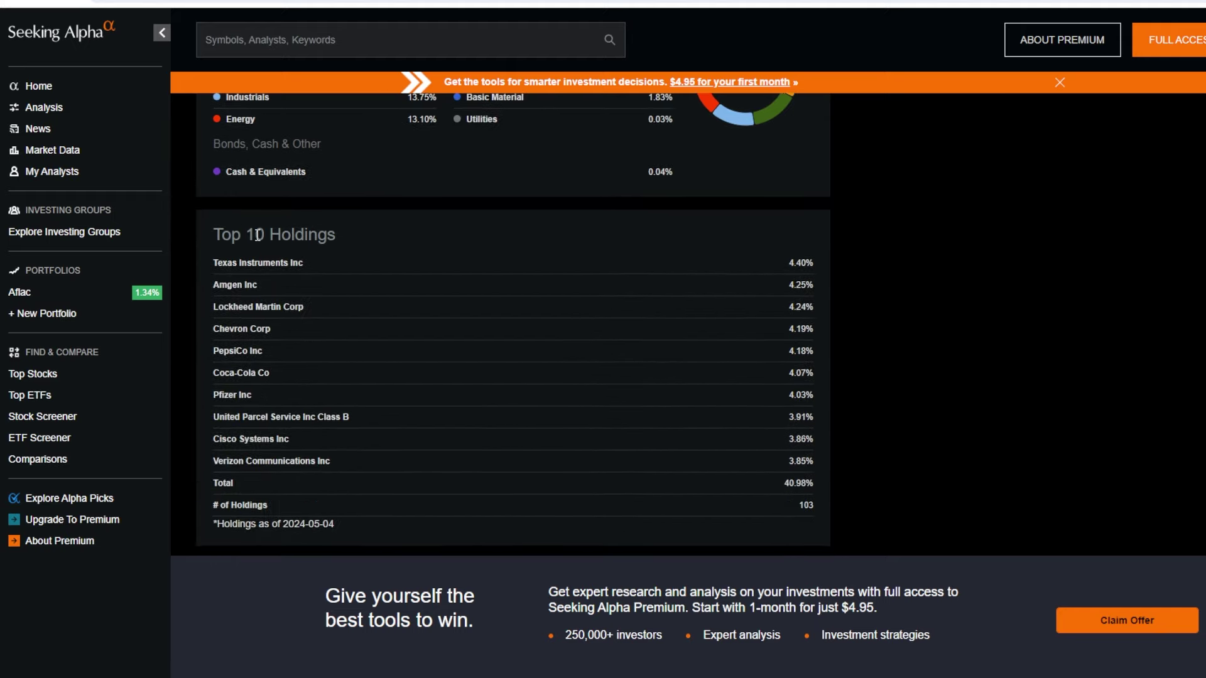
drag(212, 235, 802, 349)
click(710, 344)
scroll(601, 322, down, 2)
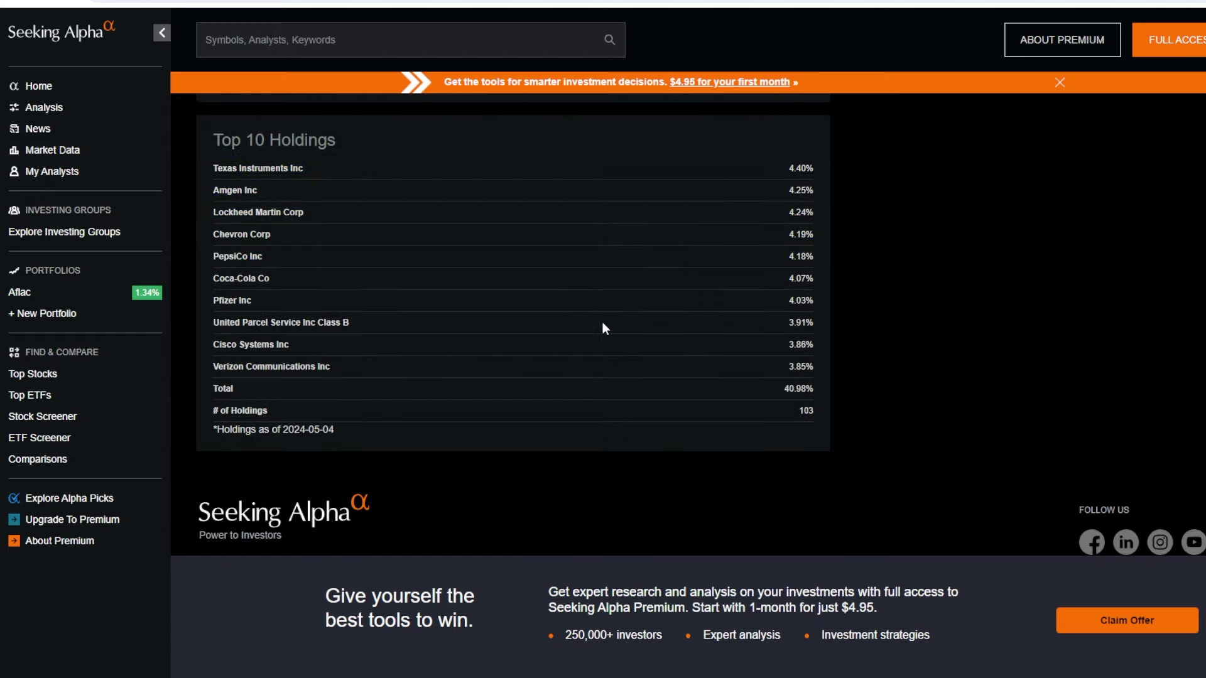
scroll(586, 329, up, 1)
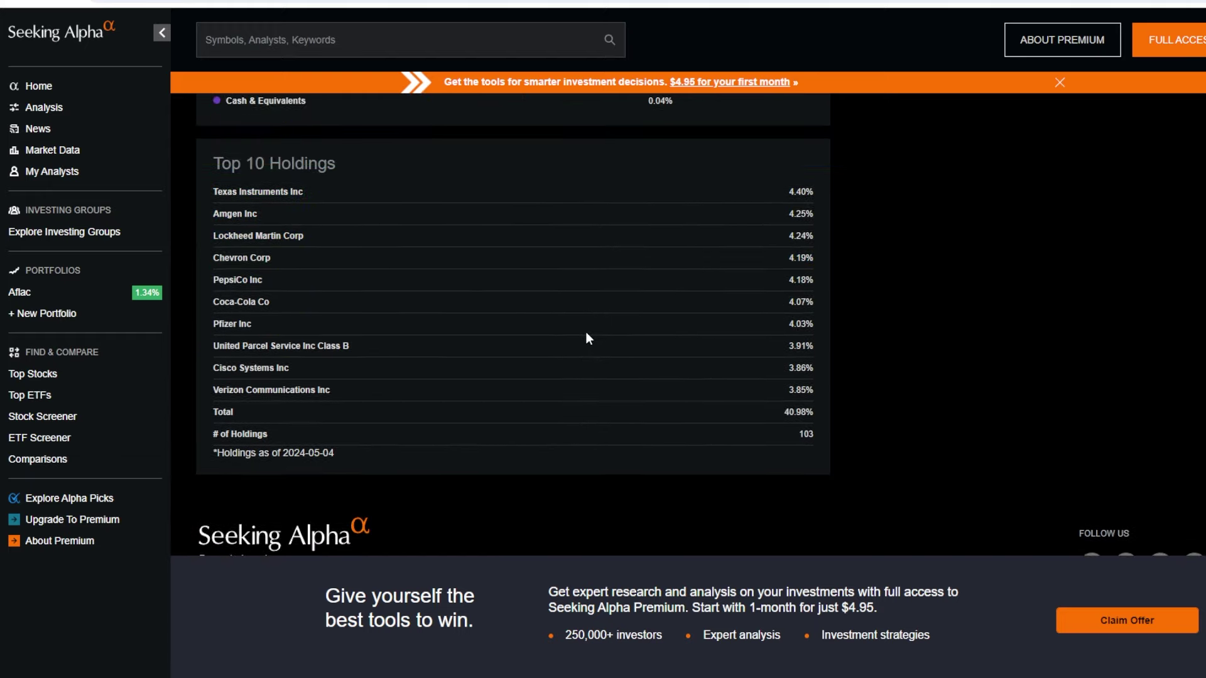
key(alt+Left)
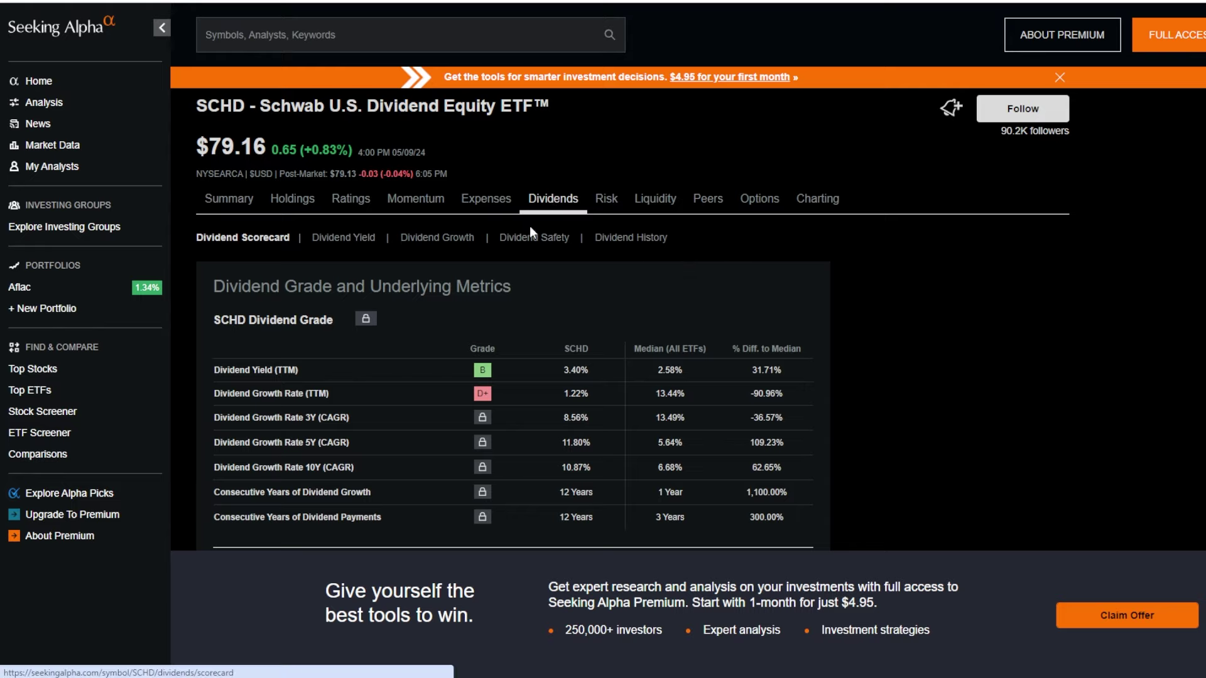
Step: Show SCHD's MAX dividend history back to 2012, then go to its Charting comparison
scroll(512, 283, down, 1)
mouse_move(281, 305)
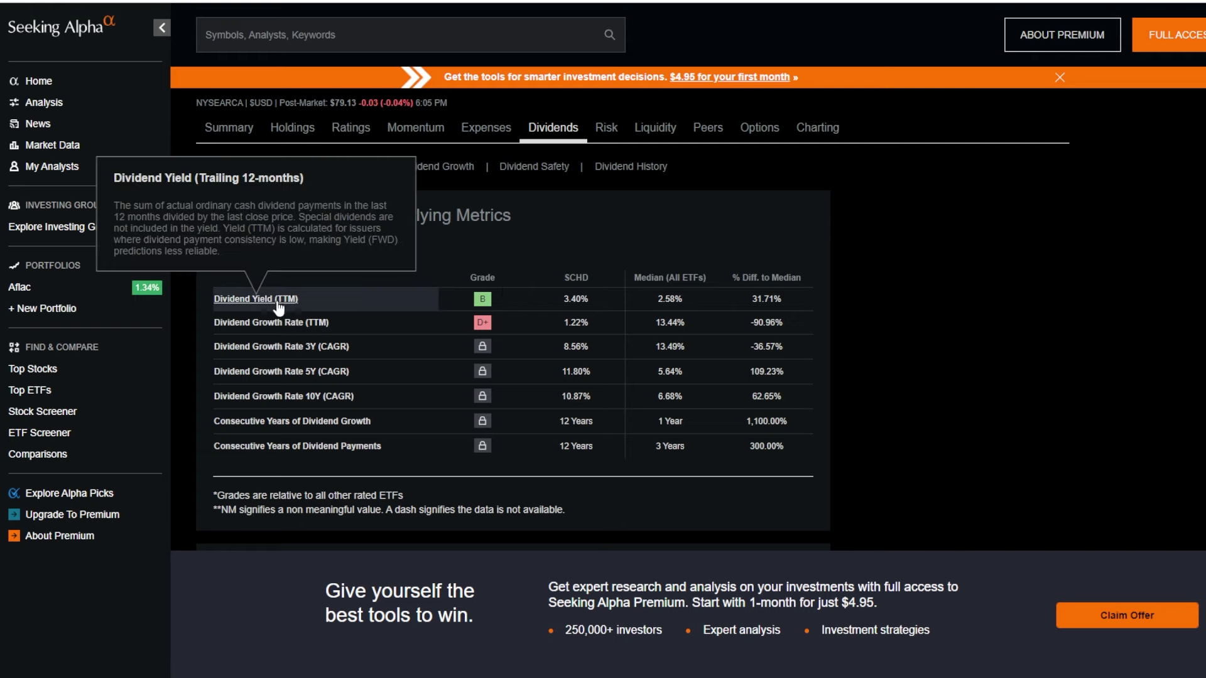
mouse_move(325, 354)
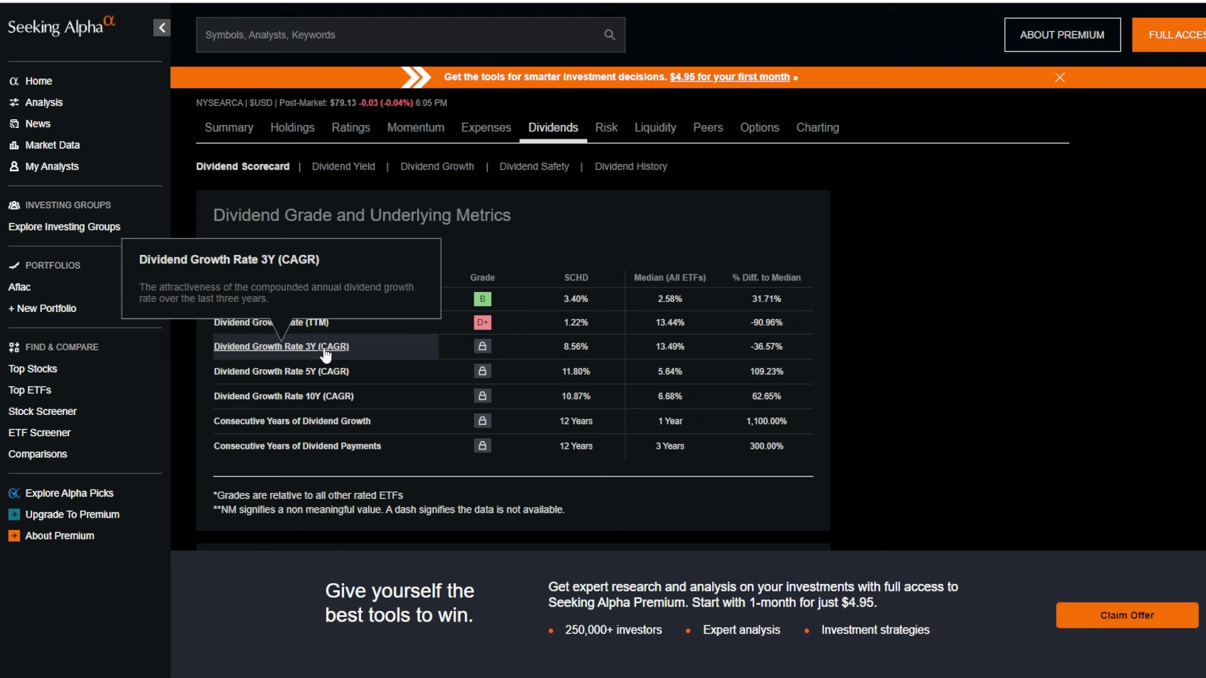
click(630, 166)
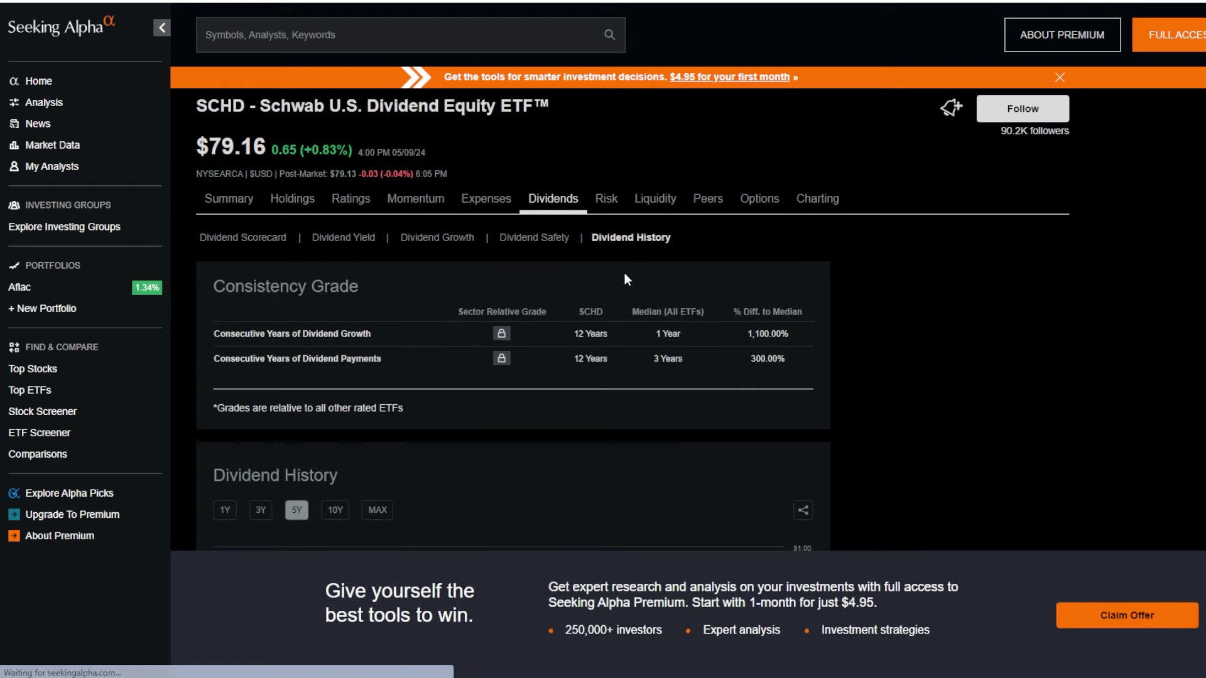
scroll(401, 330, down, 3)
click(376, 367)
scroll(390, 374, down, 2)
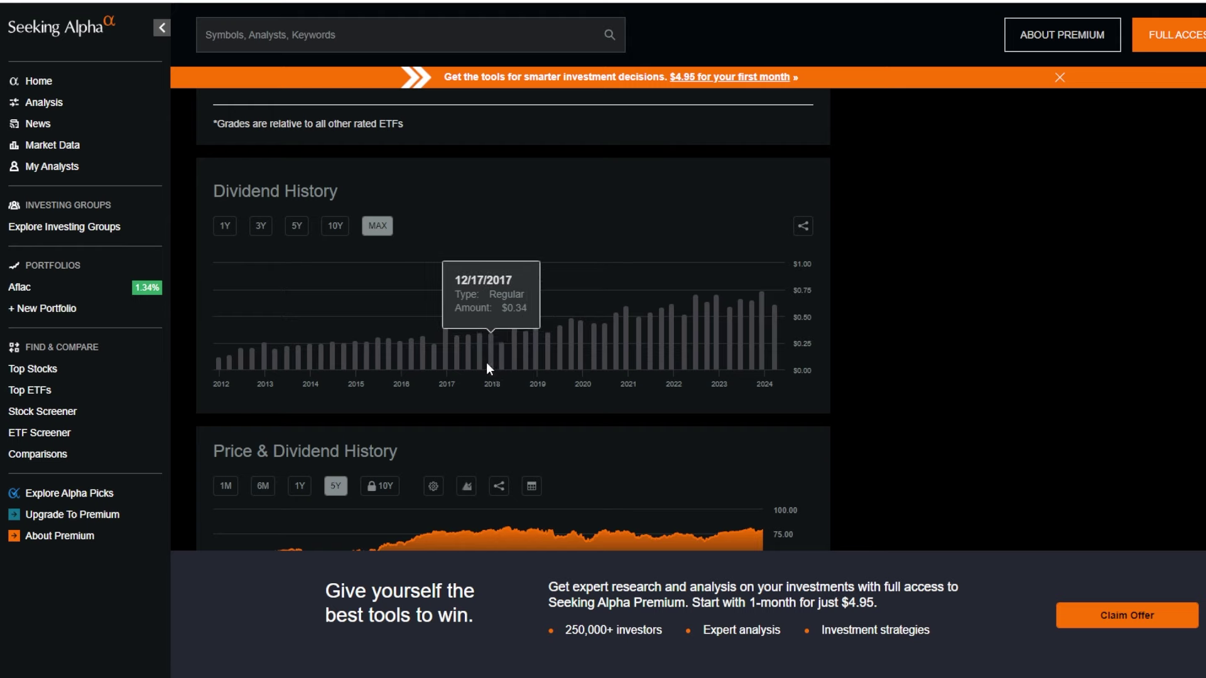
key(alt+Left)
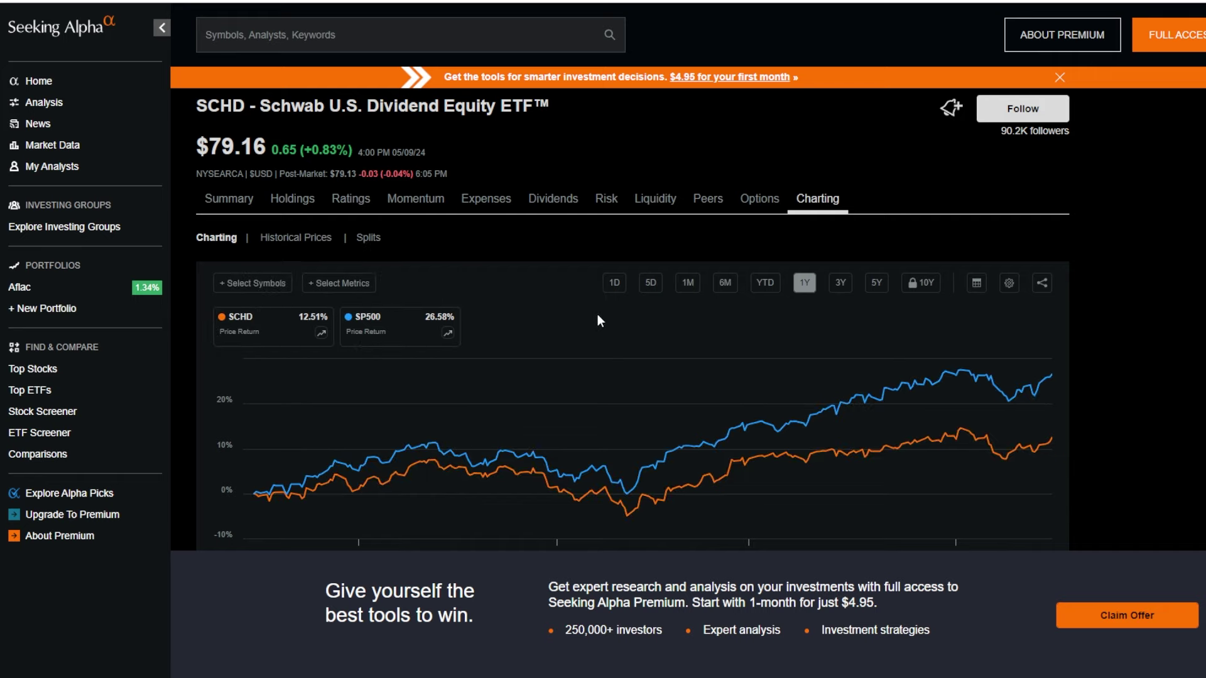
Step: Compare SCHD with the S&P 500 over 3Y and 5Y, then return to the SCHD summary
click(841, 282)
click(878, 283)
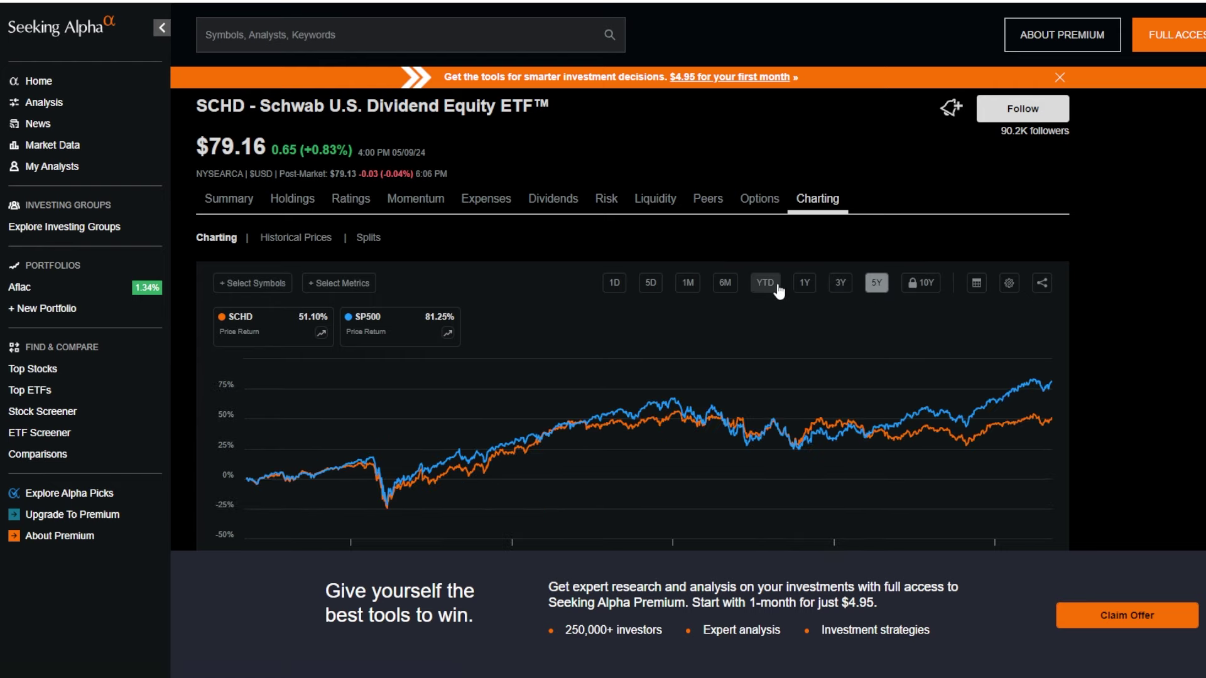
click(218, 202)
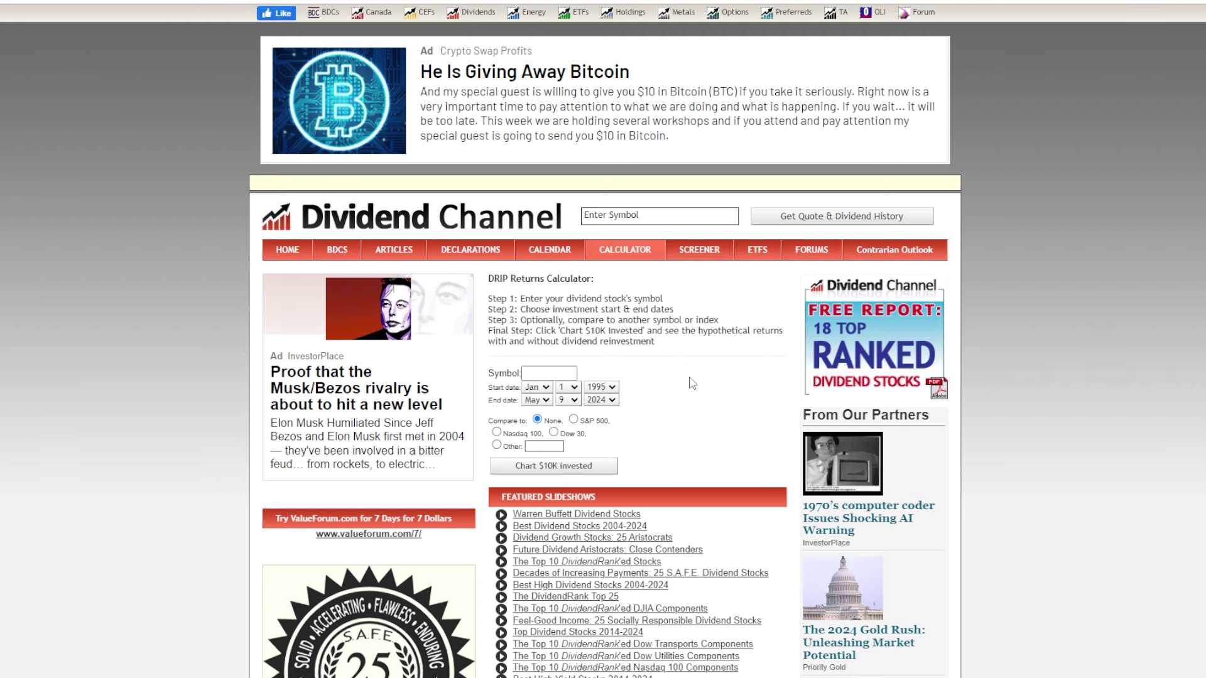
Step: Enter schd in the DRIP calculator, compare against the S&P 500, and chart $10K invested
click(548, 373)
scroll(570, 355, down, 1)
click(552, 301)
click(551, 332)
click(574, 349)
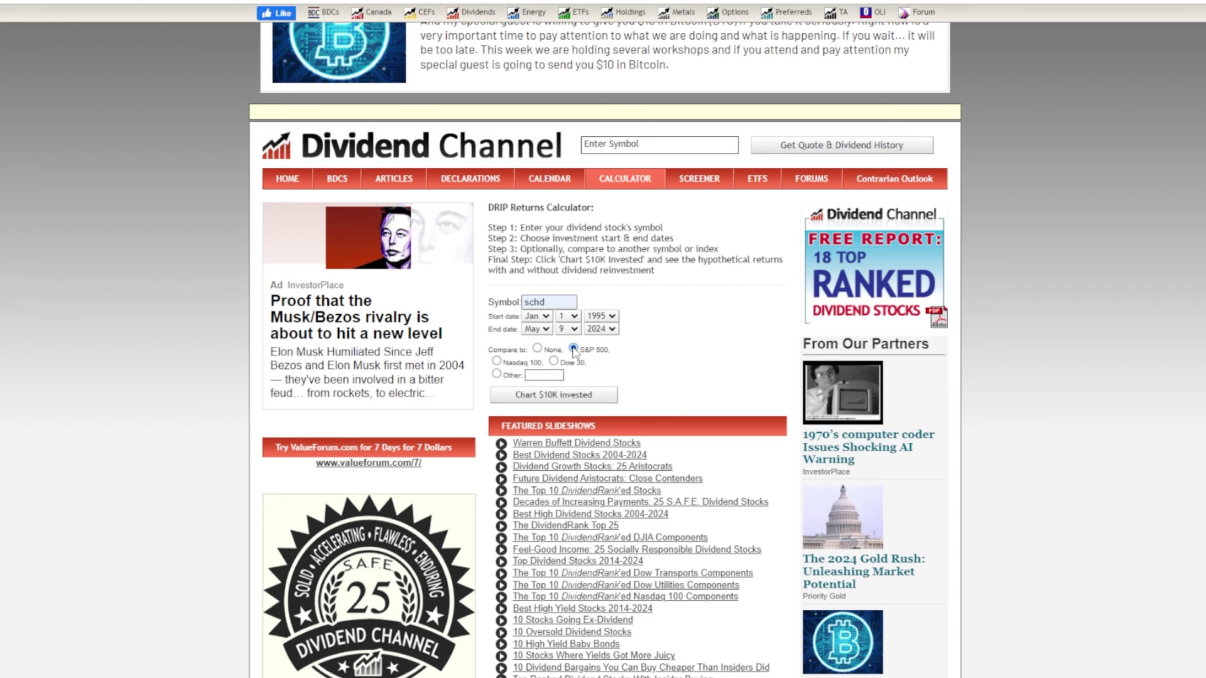
click(571, 394)
Step: Highlight the with- and without-dividends-reinvested results, close the results window, and highlight the schd symbol
drag(633, 189, 748, 211)
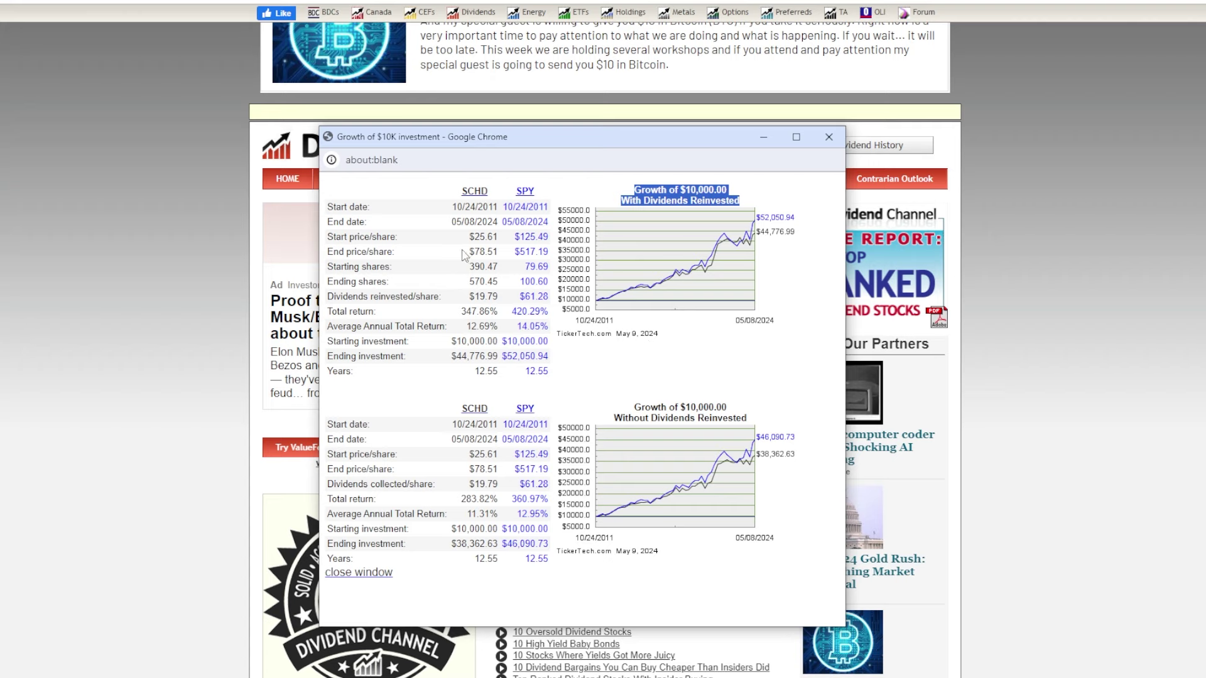
click(746, 200)
drag(751, 211, 643, 201)
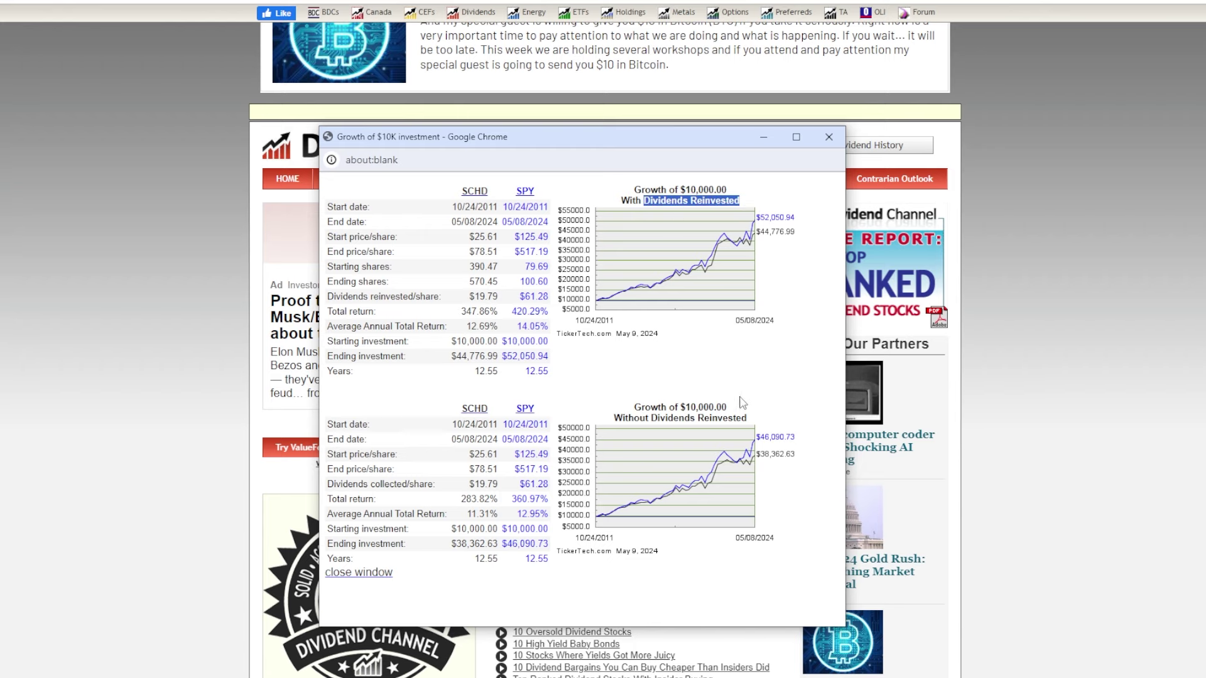
click(751, 420)
drag(752, 421, 612, 419)
click(574, 344)
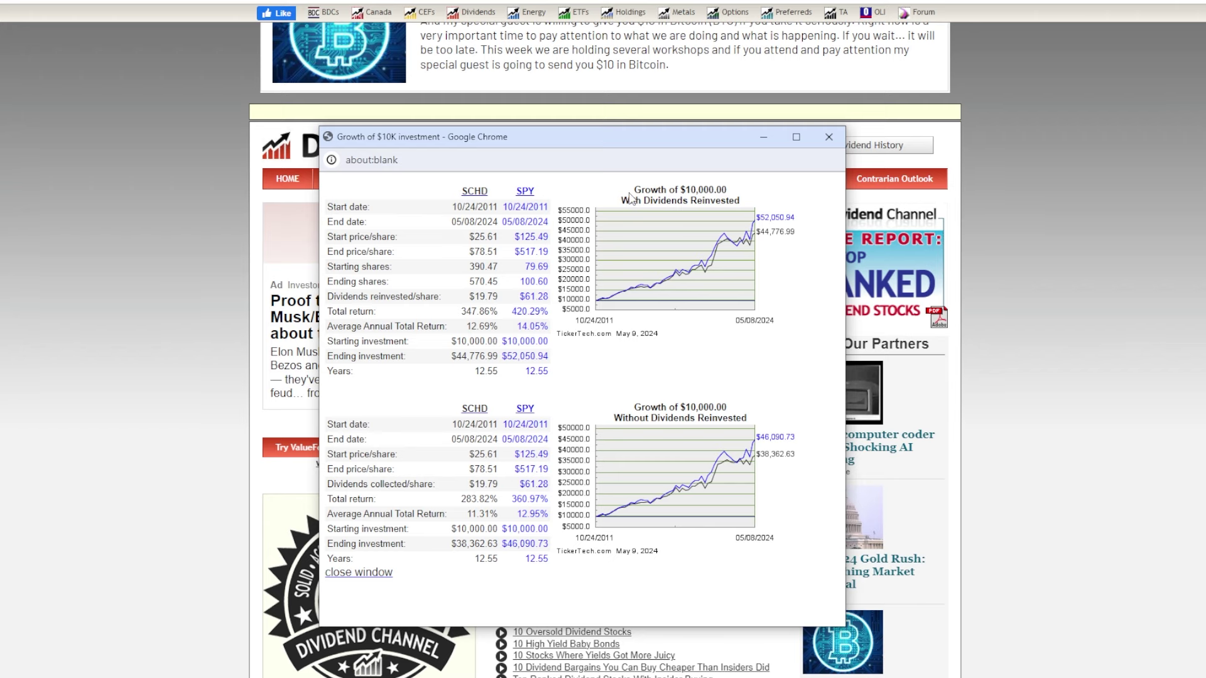
drag(542, 166, 554, 148)
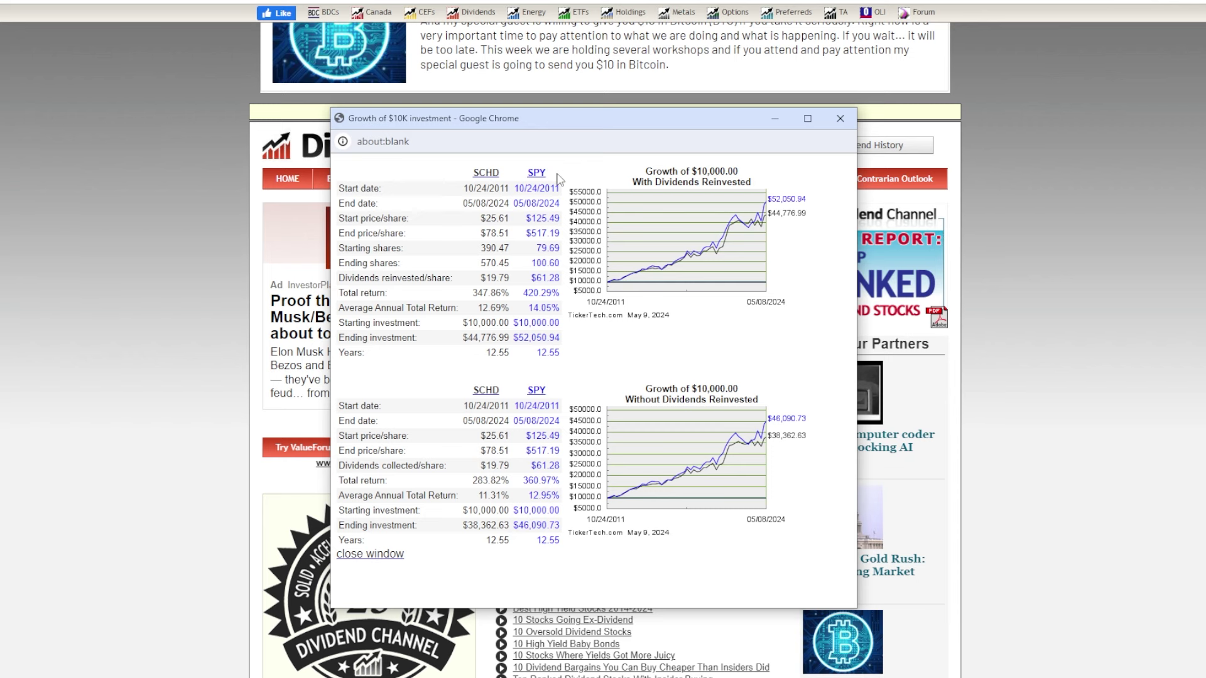
key(ctrl+w)
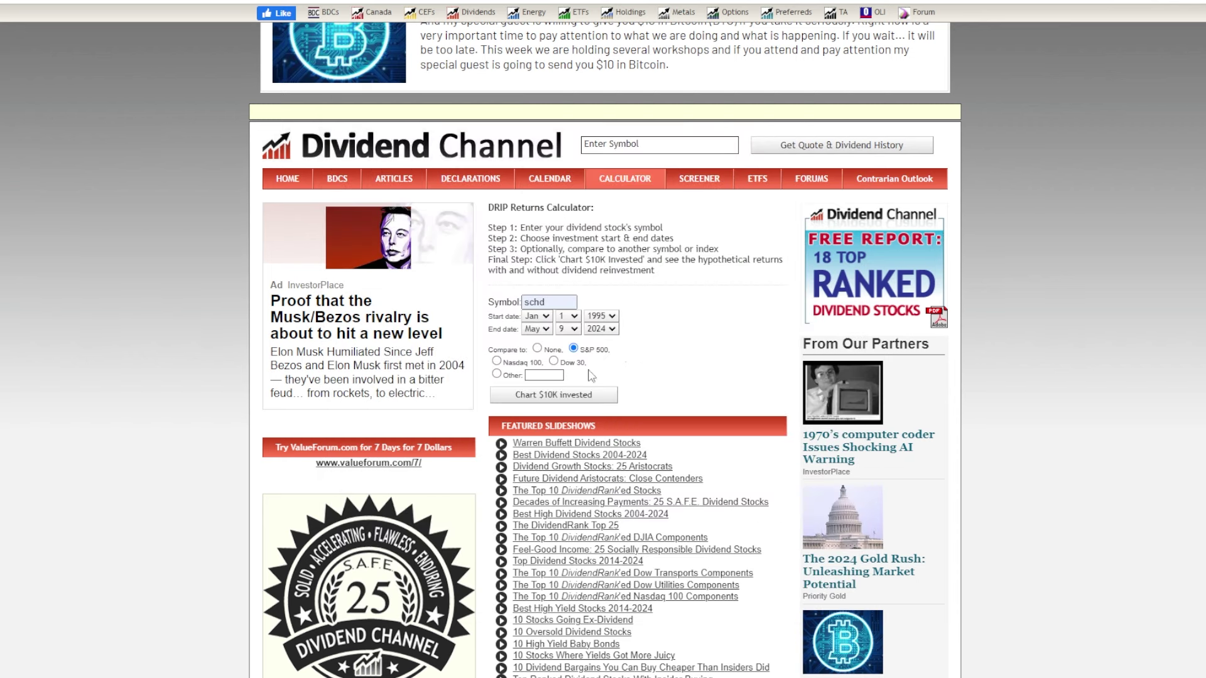
drag(573, 302, 488, 302)
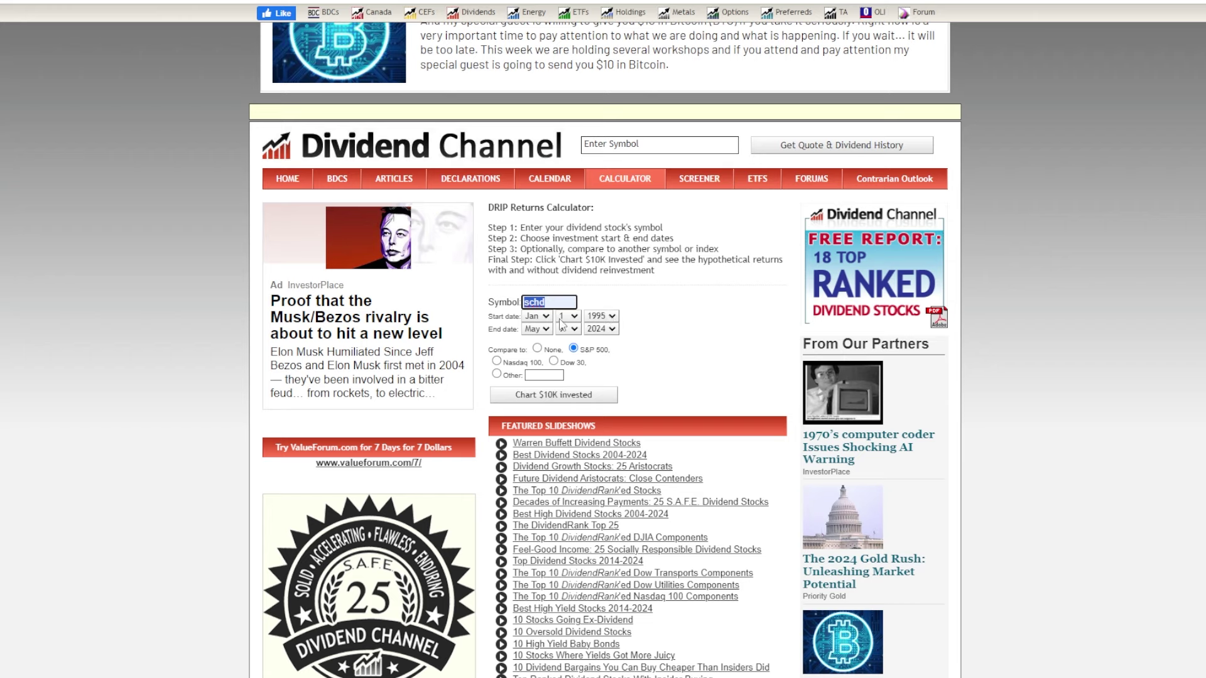
click(653, 333)
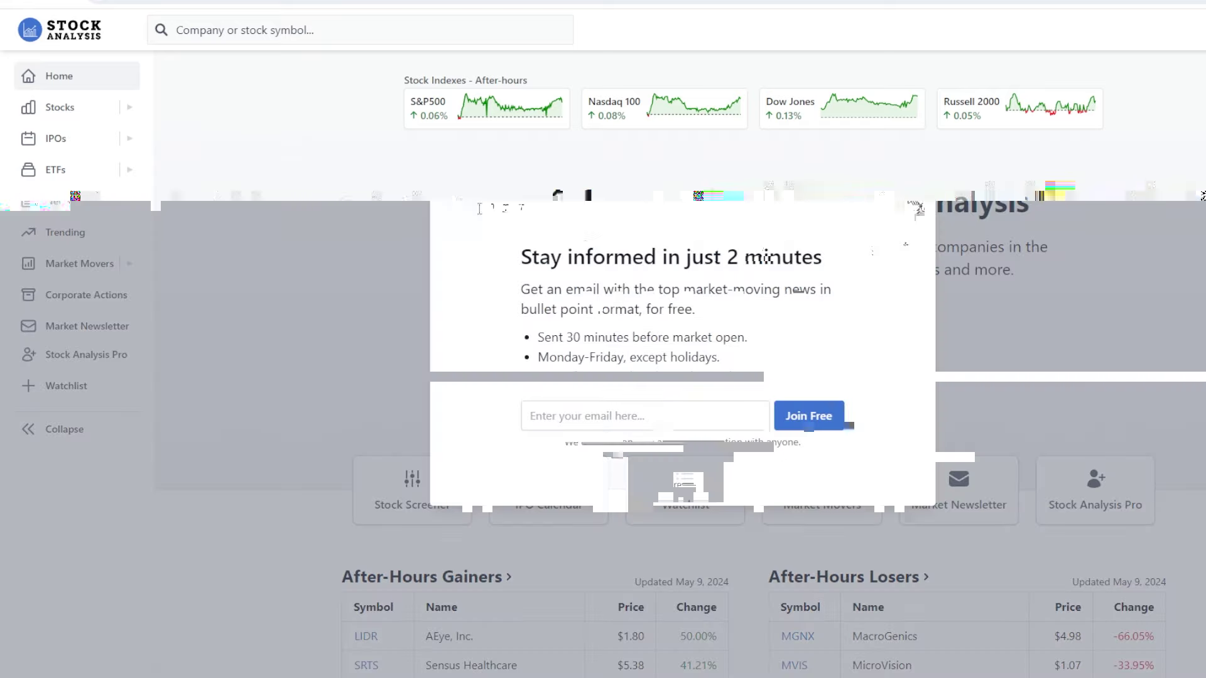
Step: Search Stock Analysis for O and open the Realty Income Corporation page
drag(477, 202, 1056, 254)
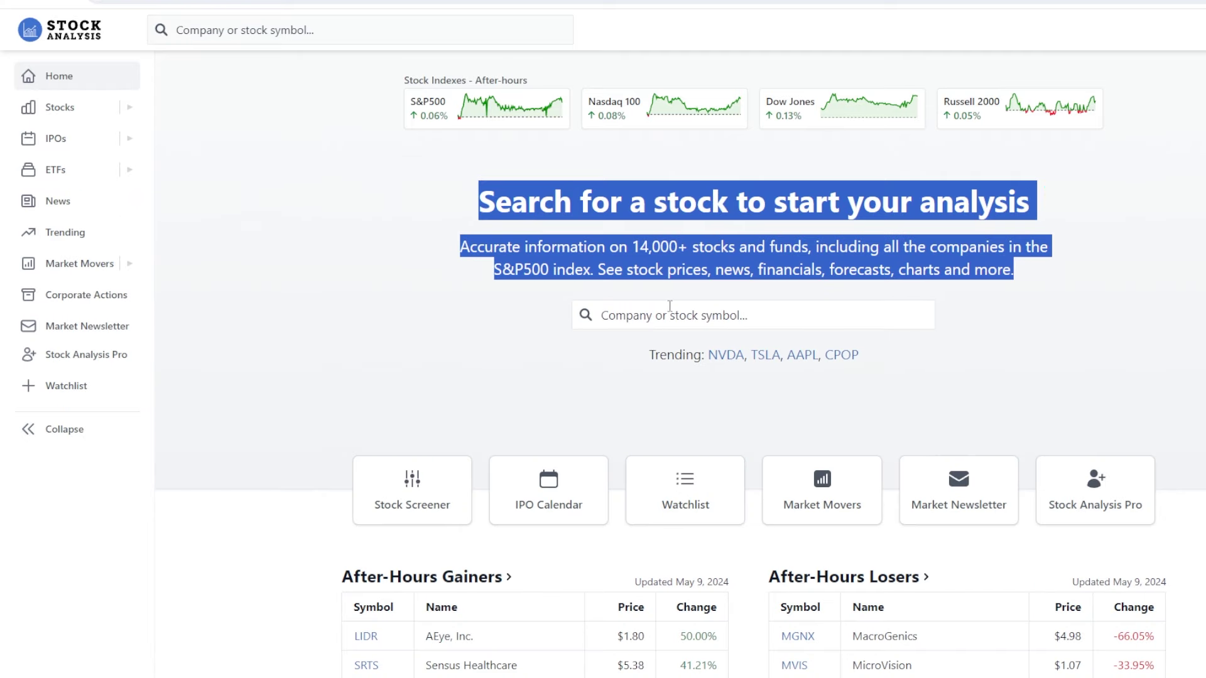
click(710, 309)
text(o)
key(Return)
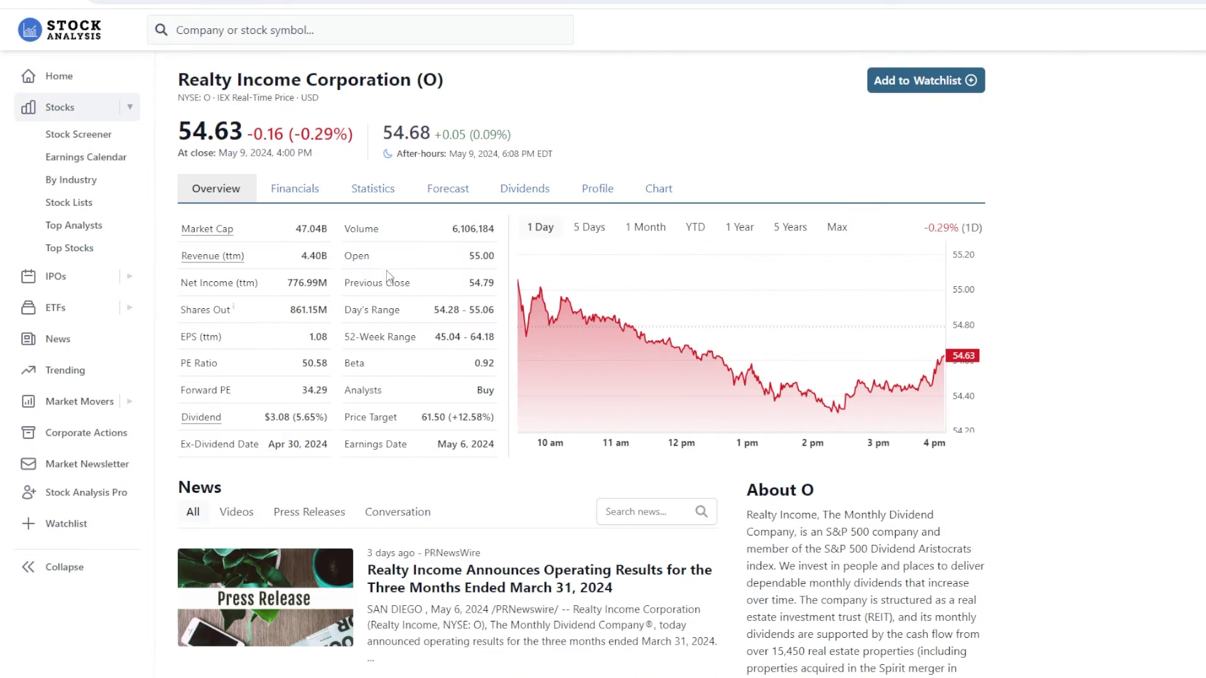
Step: Scroll Realty Income's income statement, then switch to its annual balance sheet
click(289, 190)
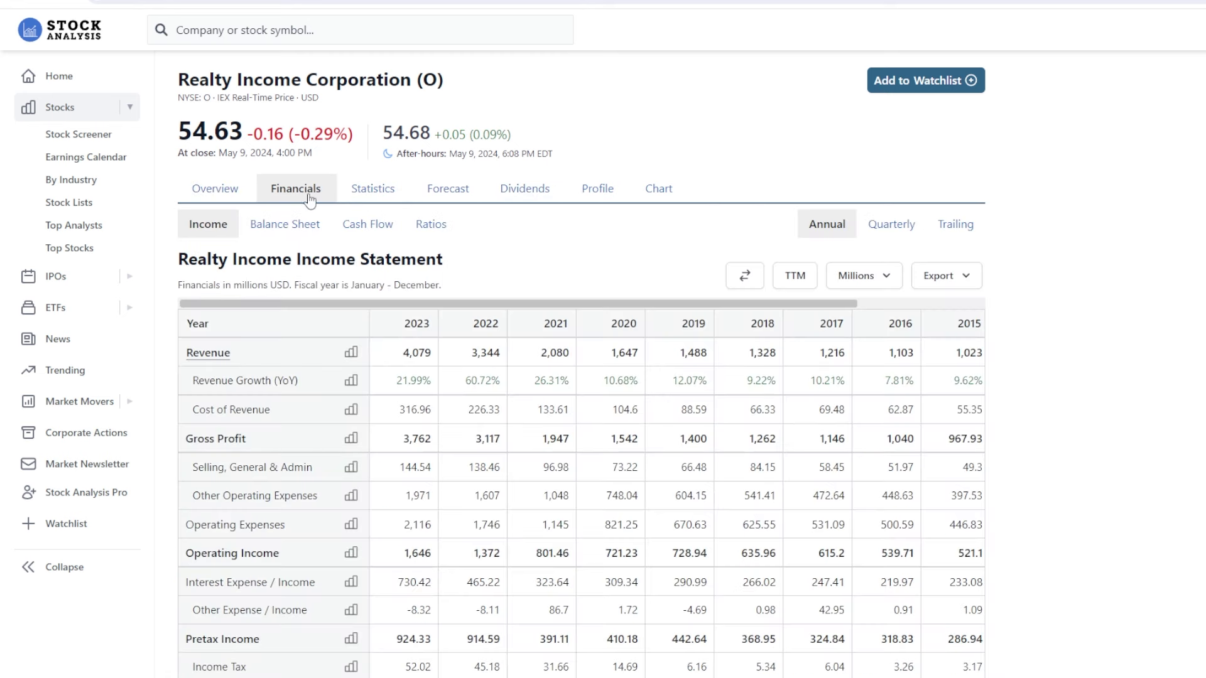
scroll(469, 319, down, 1)
scroll(469, 319, down, 1)
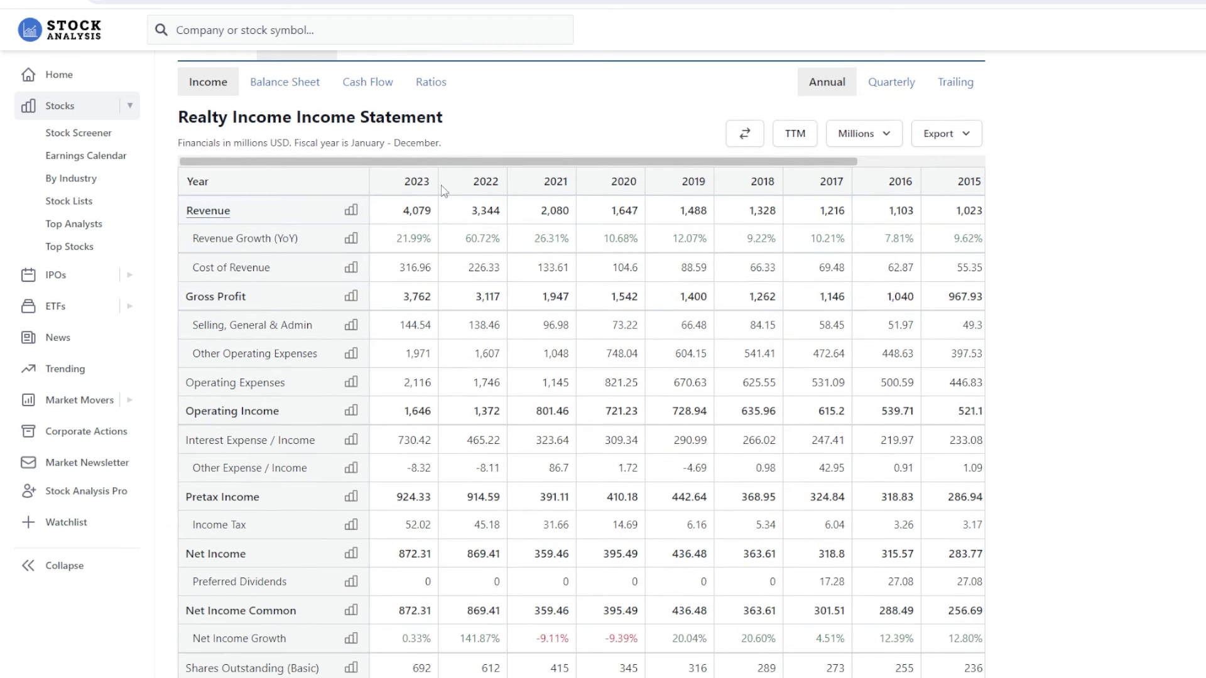
scroll(212, 207, down, 1)
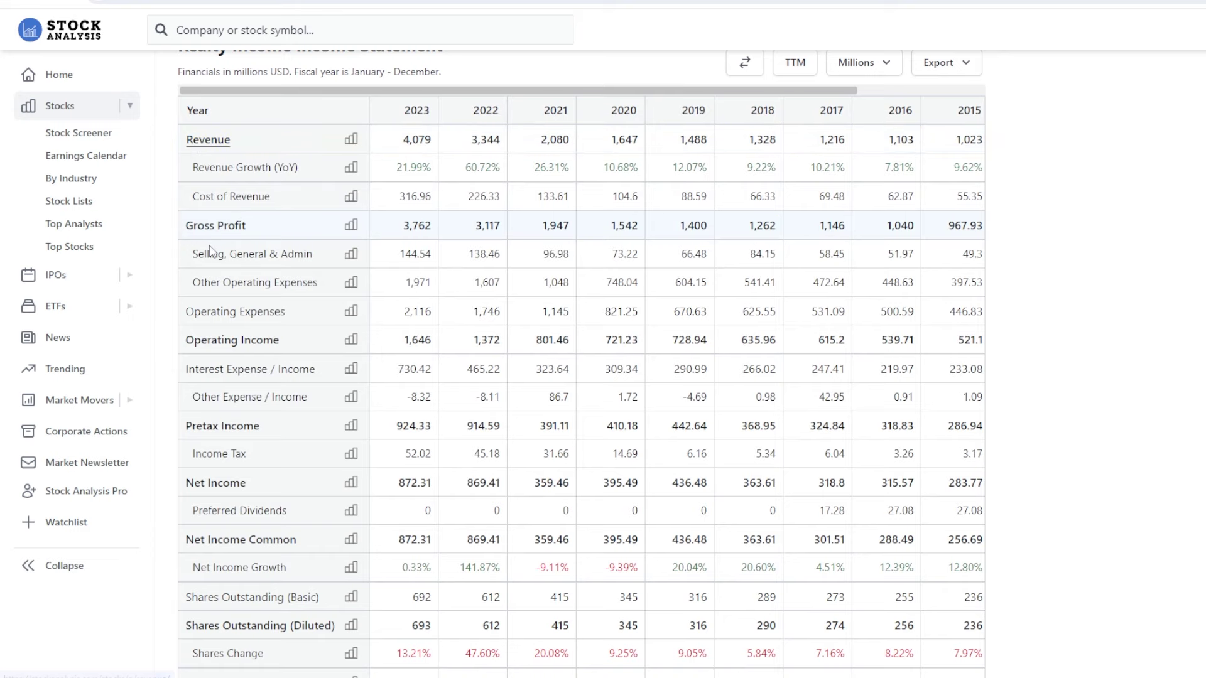
scroll(223, 350, up, 2)
click(284, 159)
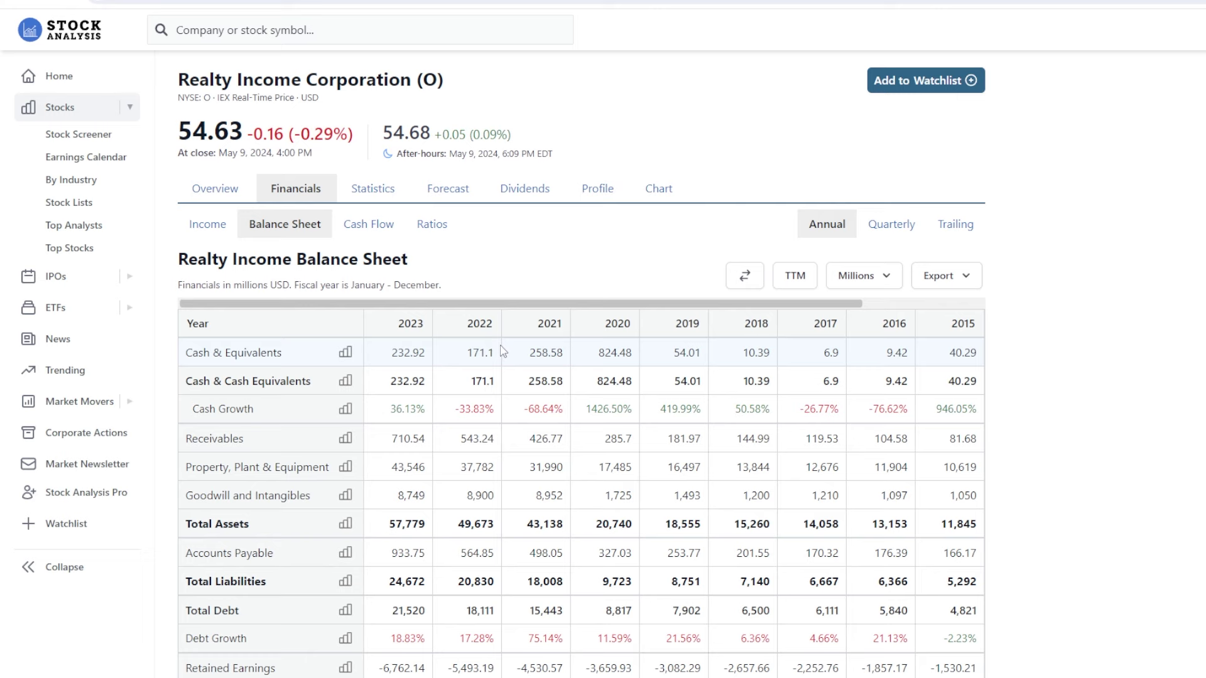
Step: Review Realty Income's dividends, highlighting the 5.65% yield and $3.08 dividend stats, and scroll its history
click(512, 188)
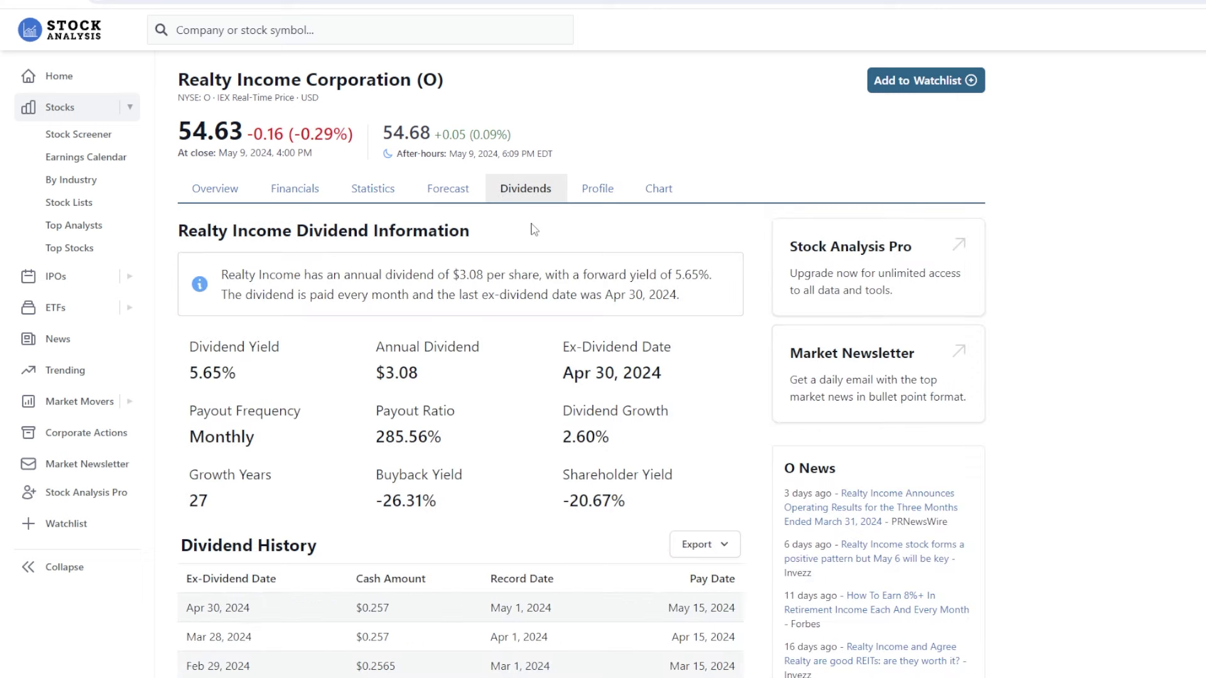
scroll(308, 286, down, 1)
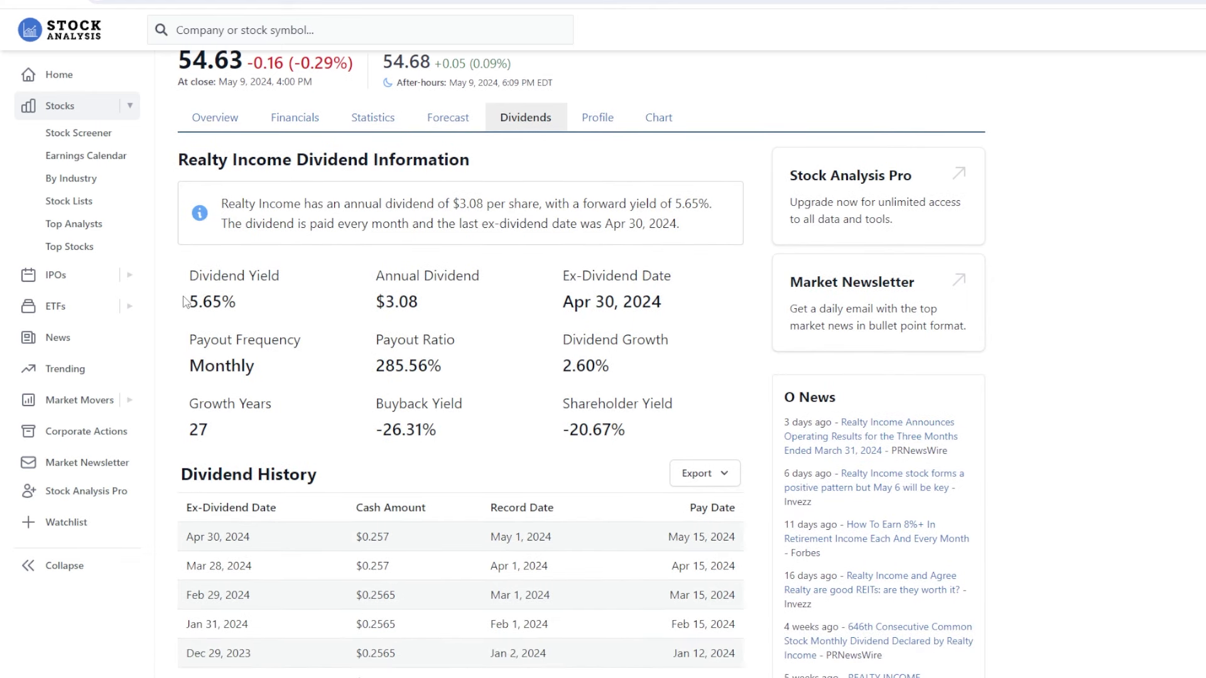
drag(188, 302, 241, 307)
drag(377, 301, 618, 388)
scroll(519, 318, down, 8)
scroll(512, 307, down, 6)
scroll(514, 313, down, 3)
scroll(520, 332, up, 5)
scroll(520, 331, up, 9)
scroll(519, 376, down, 2)
scroll(519, 376, down, 9)
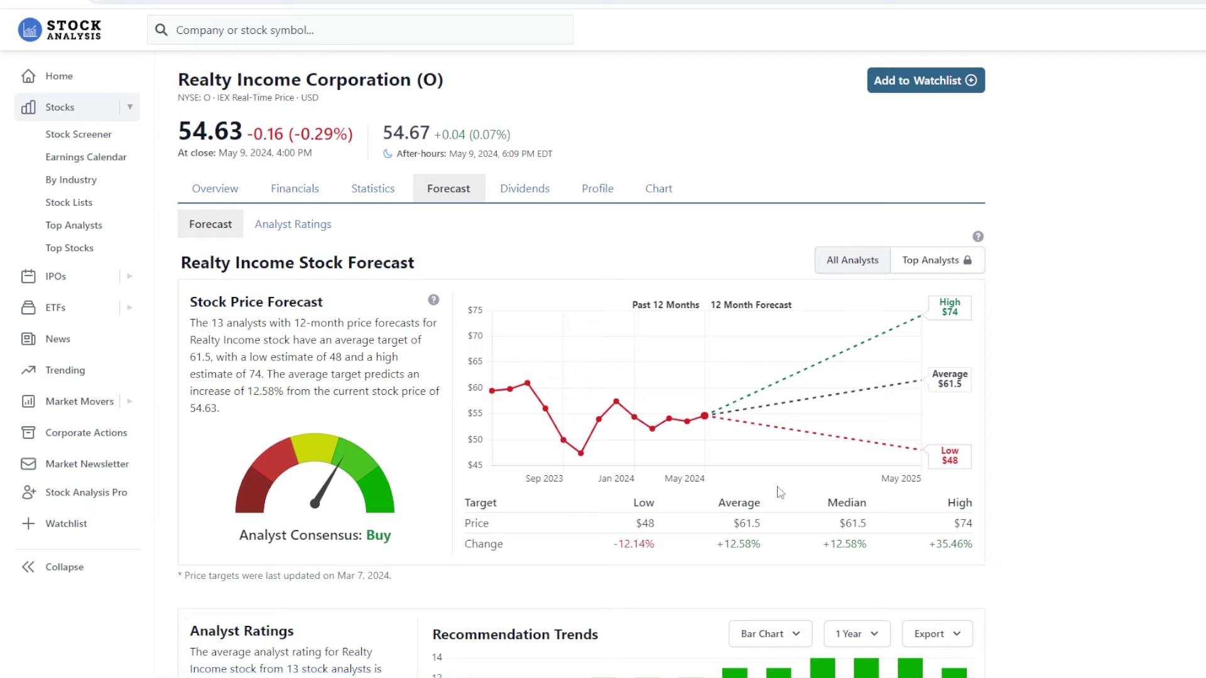
Step: Highlight the analysts' forecast summary, then scroll through Realty Income's annual income statement
drag(238, 323, 396, 356)
click(871, 349)
click(296, 193)
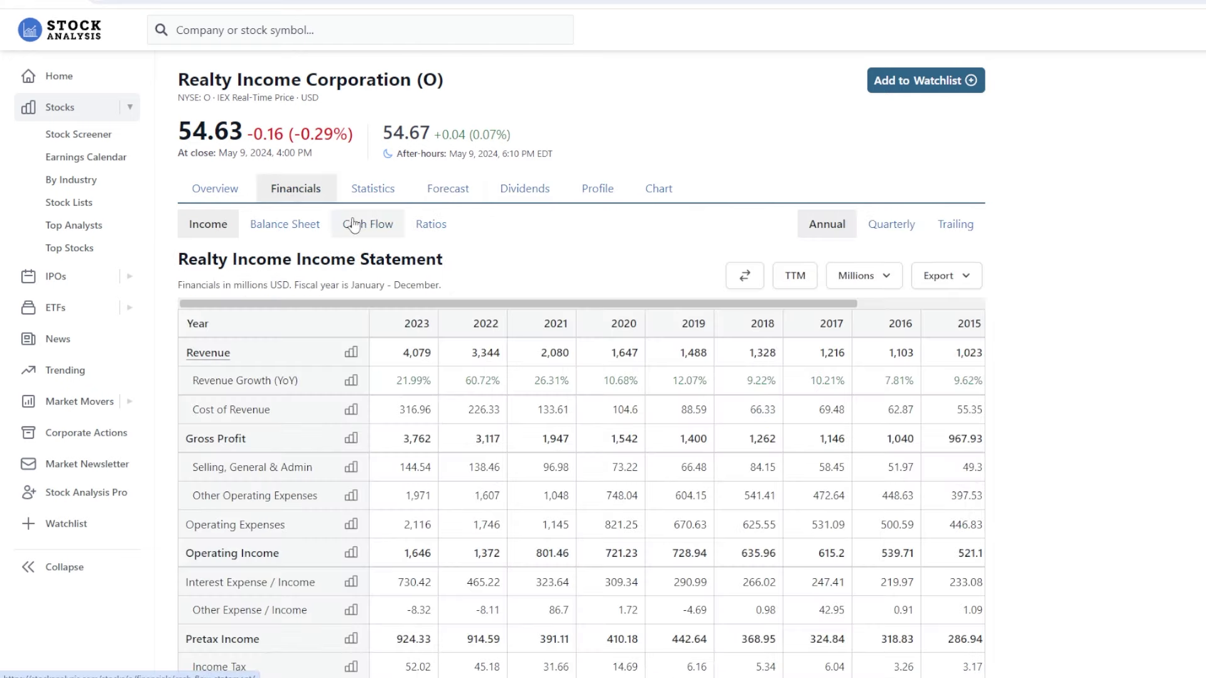
scroll(612, 201, down, 2)
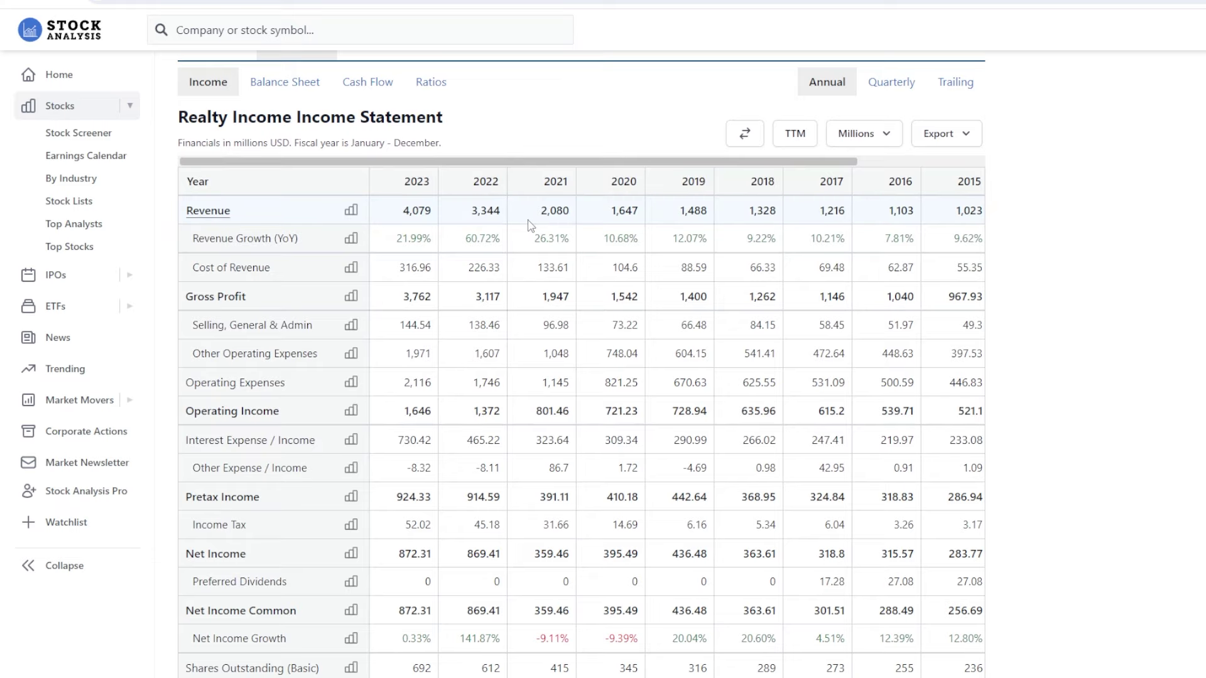
scroll(529, 226, down, 8)
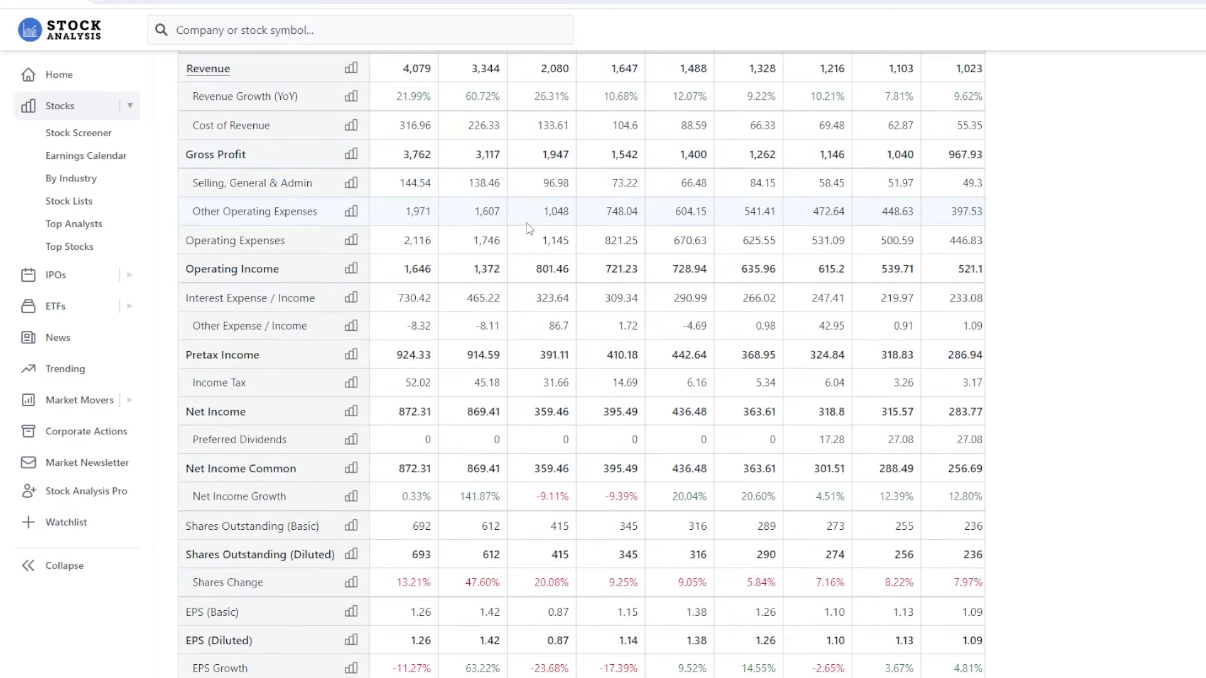
scroll(535, 246, up, 7)
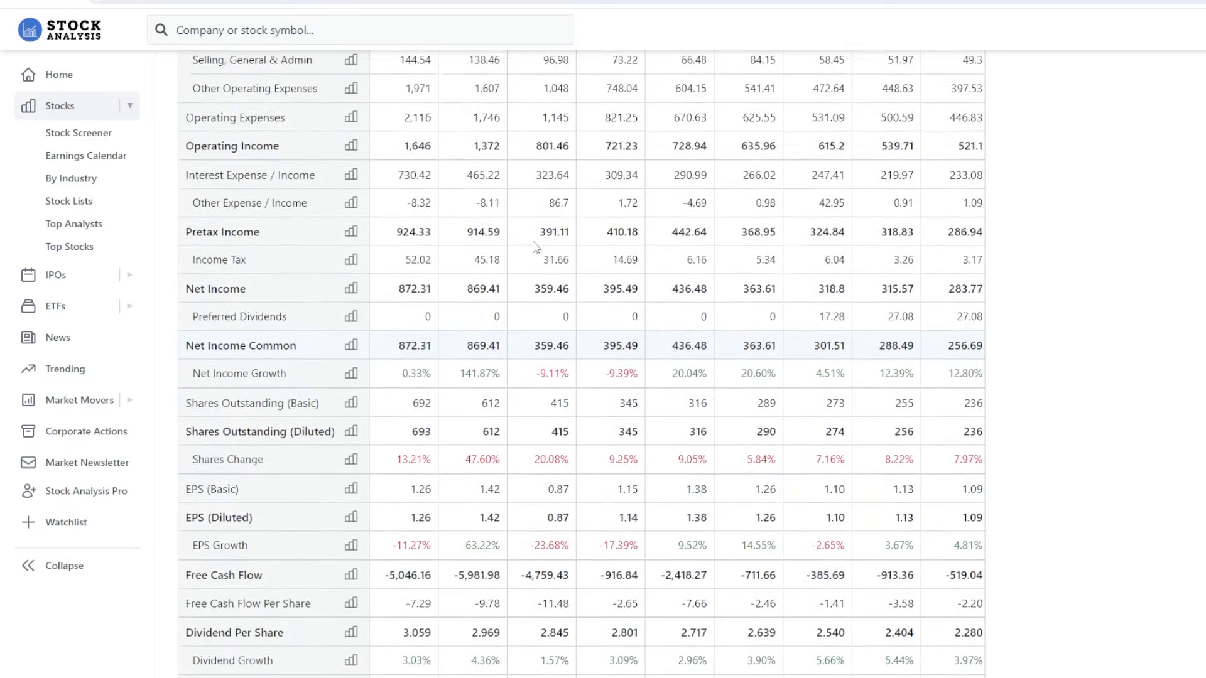
scroll(534, 247, up, 3)
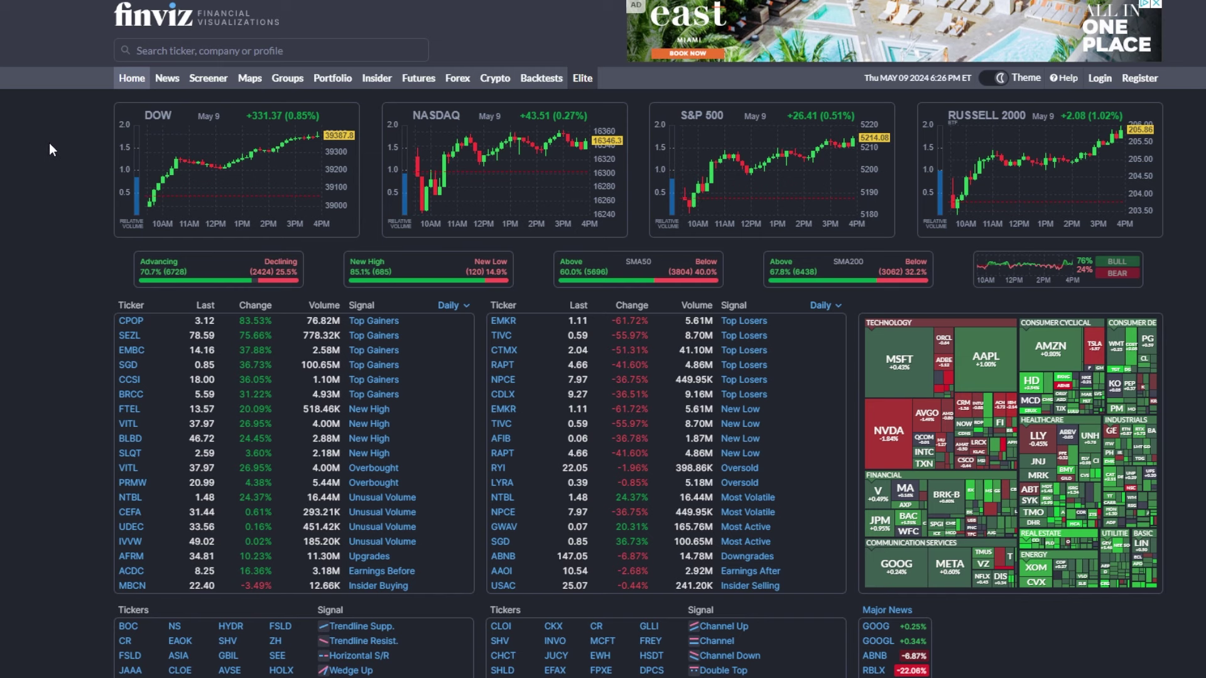
Step: Open the Finviz stock screener, leaving the exchange filter at Any
click(209, 78)
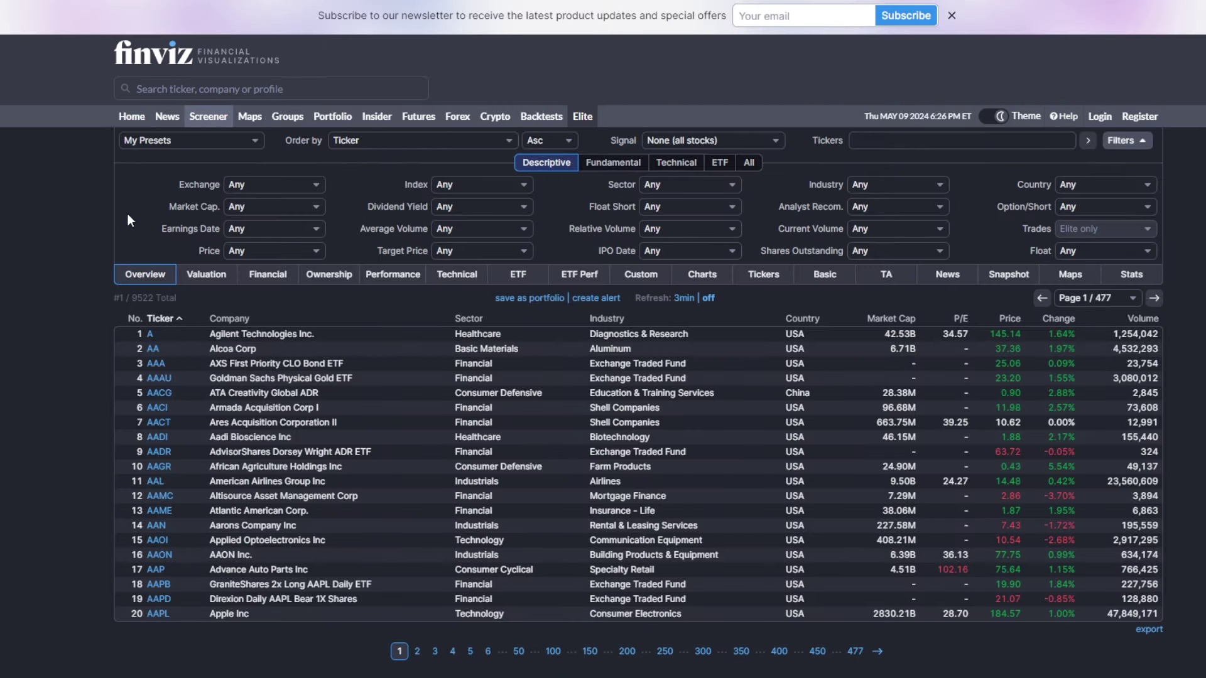
click(305, 188)
click(240, 190)
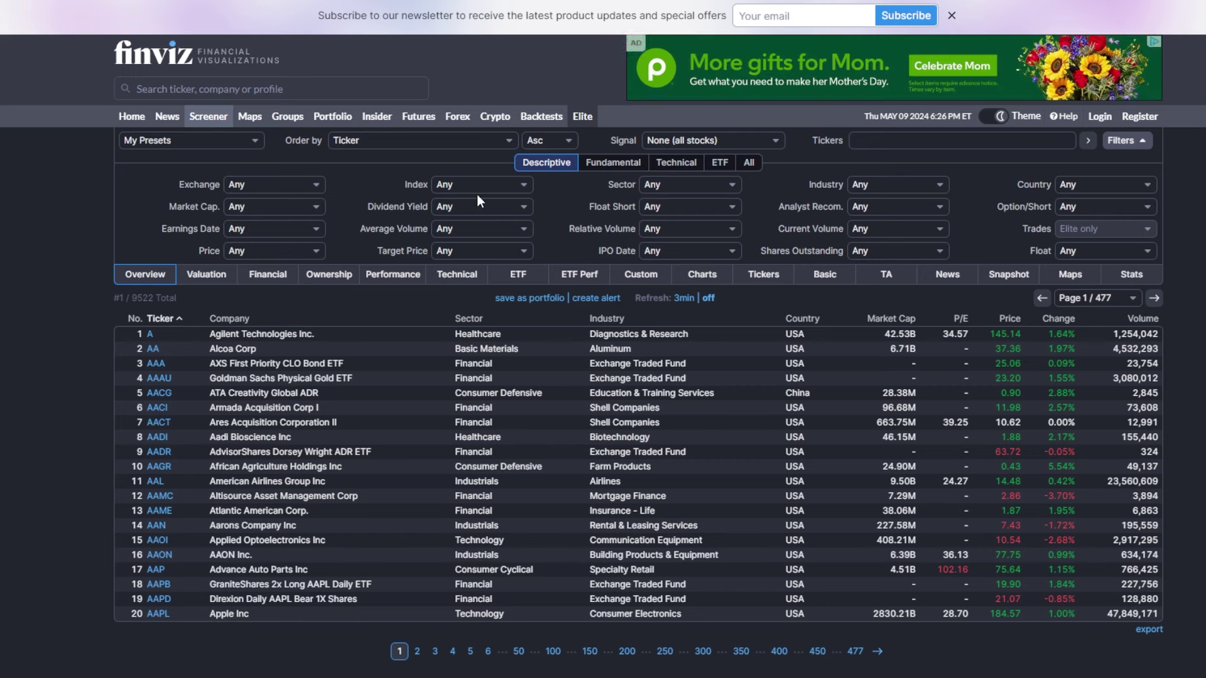
Step: Filter the screener to dividend yield over 4% and average volume over 300K, then browse the results
click(461, 206)
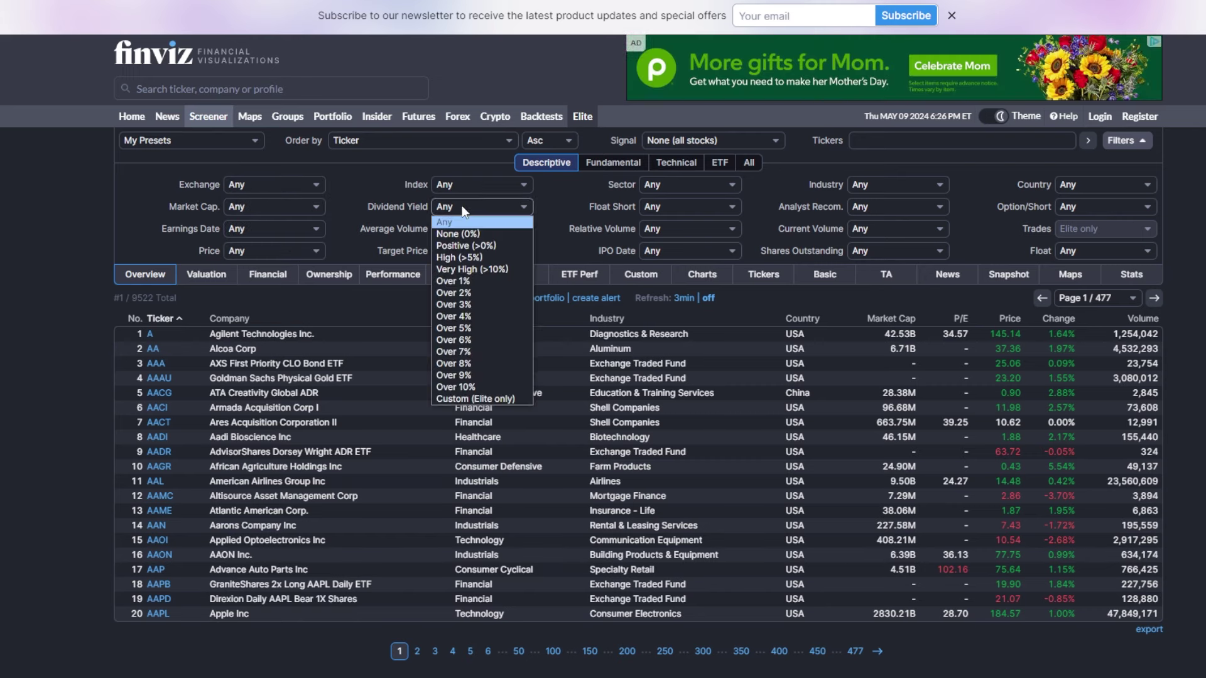
click(468, 316)
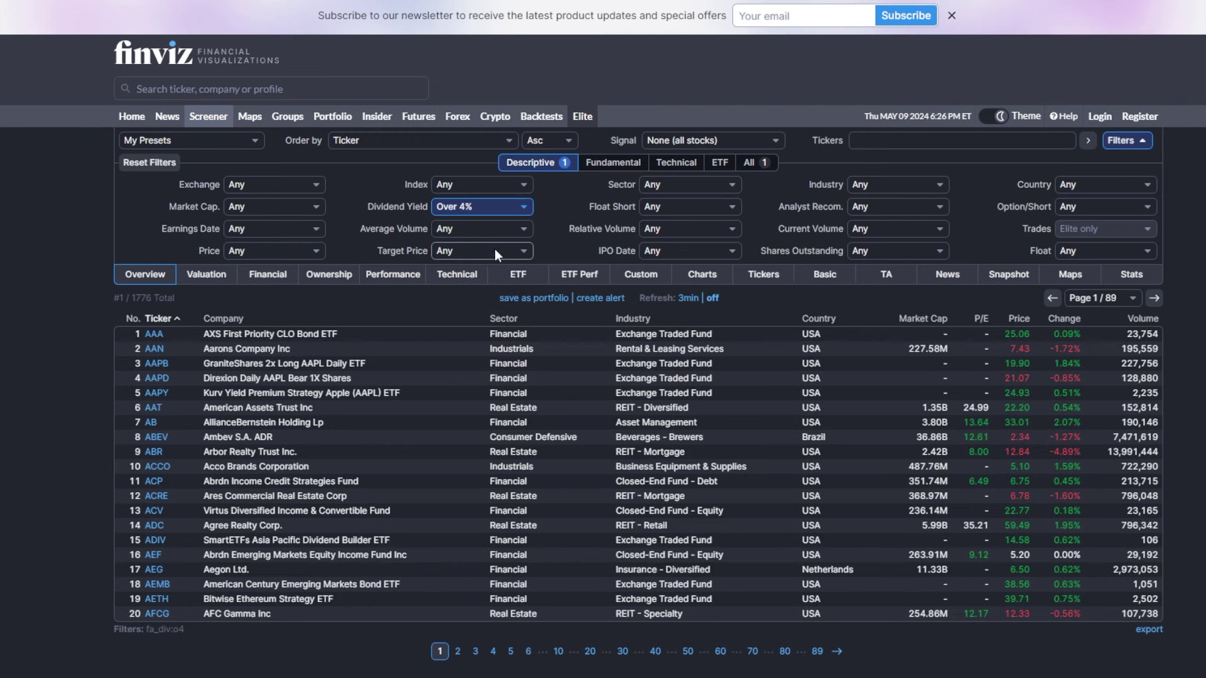
click(504, 232)
click(458, 349)
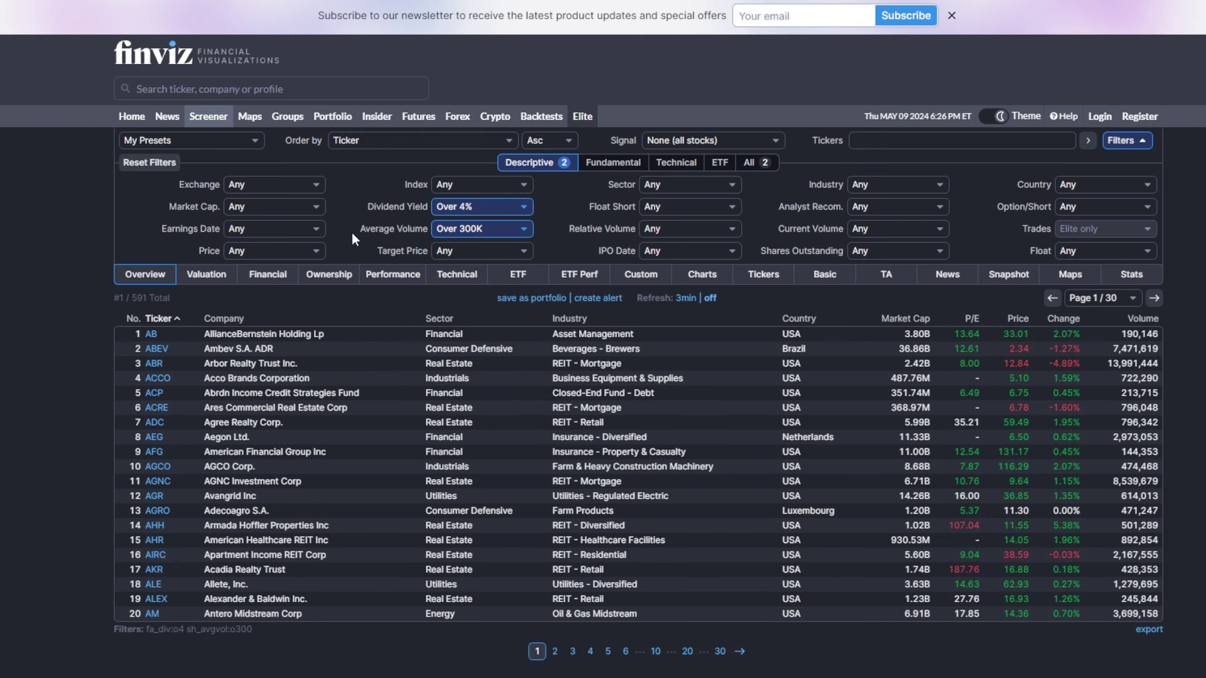
scroll(314, 264, down, 1)
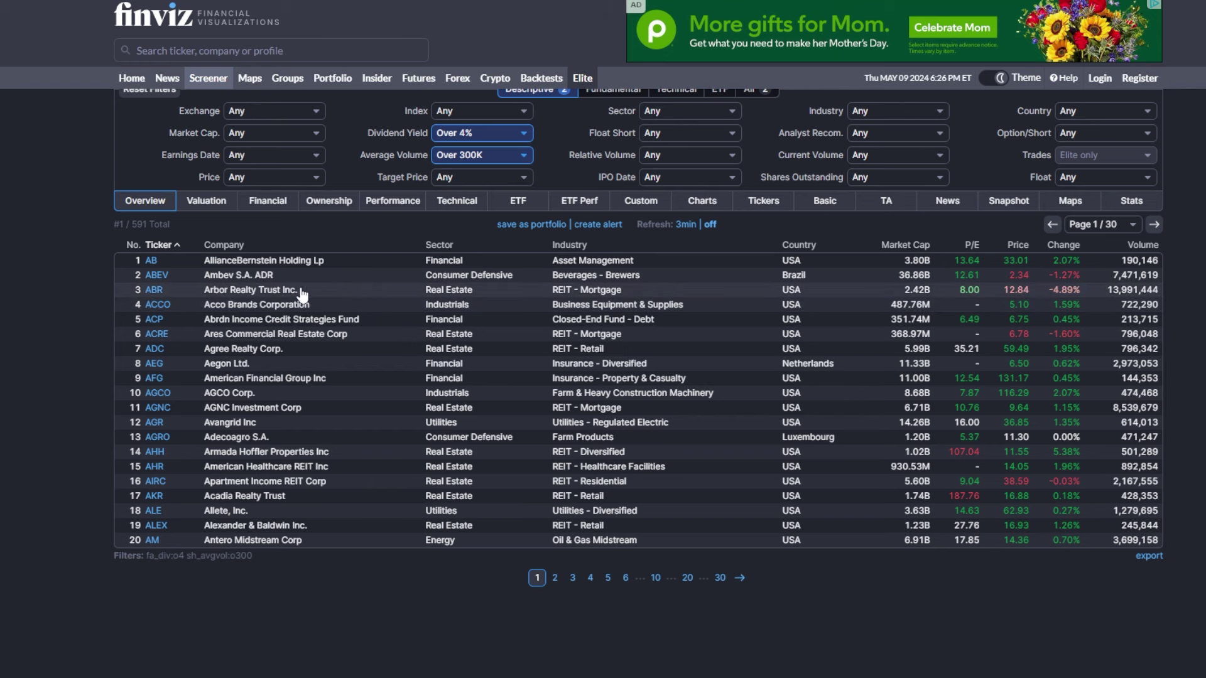
scroll(264, 293, down, 1)
scroll(257, 342, up, 2)
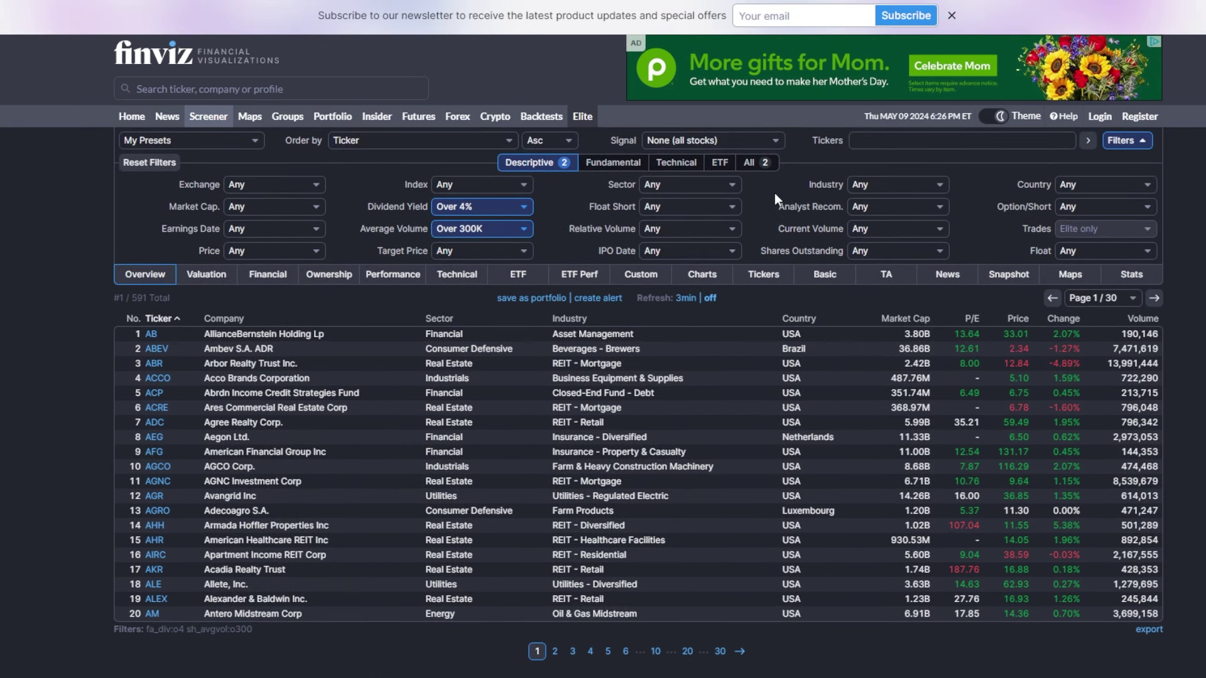
scroll(360, 400, down, 1)
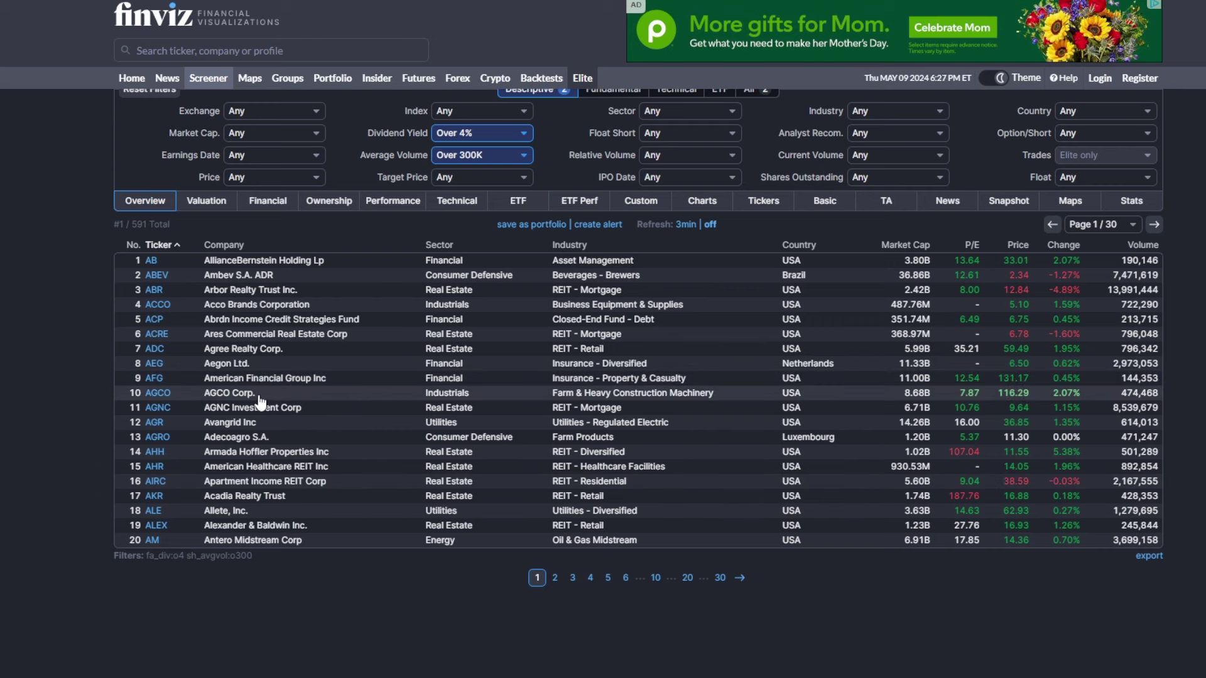
mouse_move(137, 411)
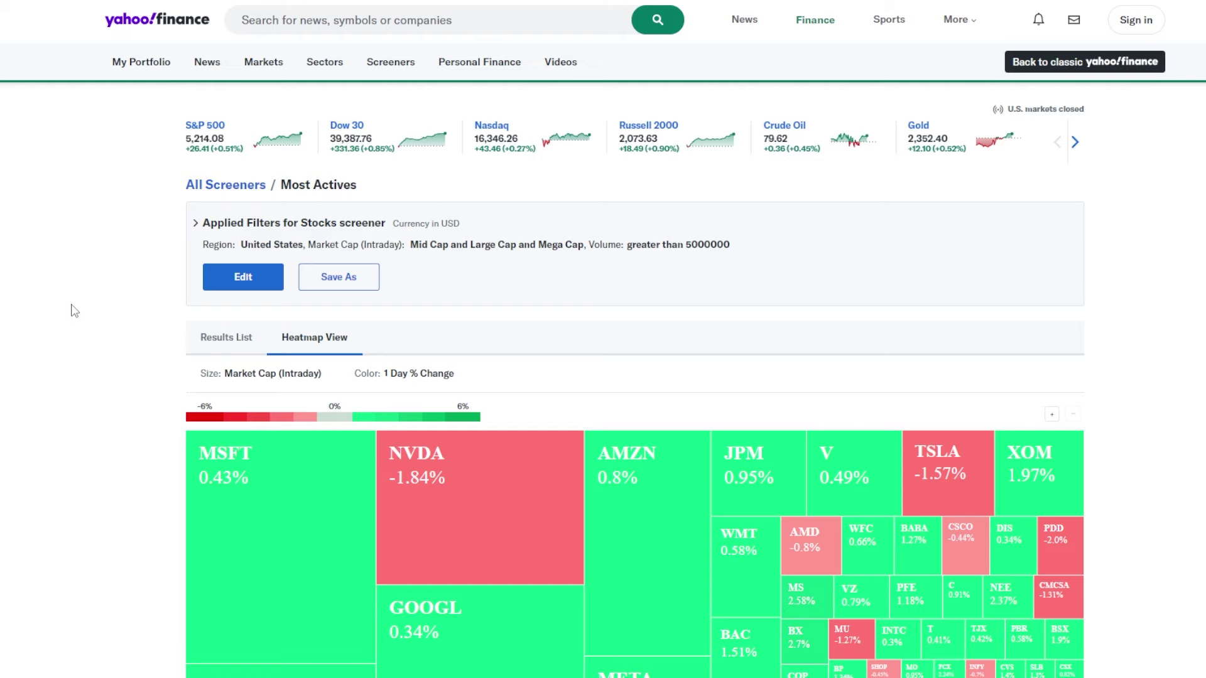
Step: Remove Mid Cap from the Yahoo Finance Most Actives screener's applied filters
scroll(73, 310, down, 2)
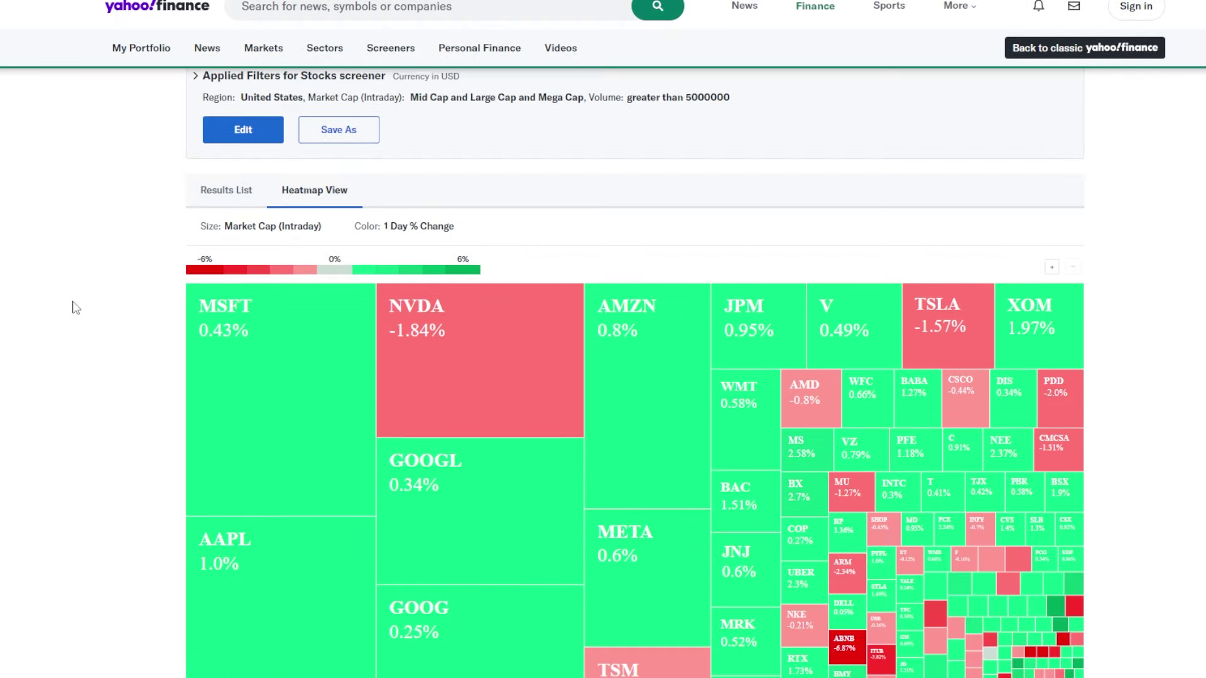
scroll(75, 307, up, 1)
scroll(75, 306, up, 1)
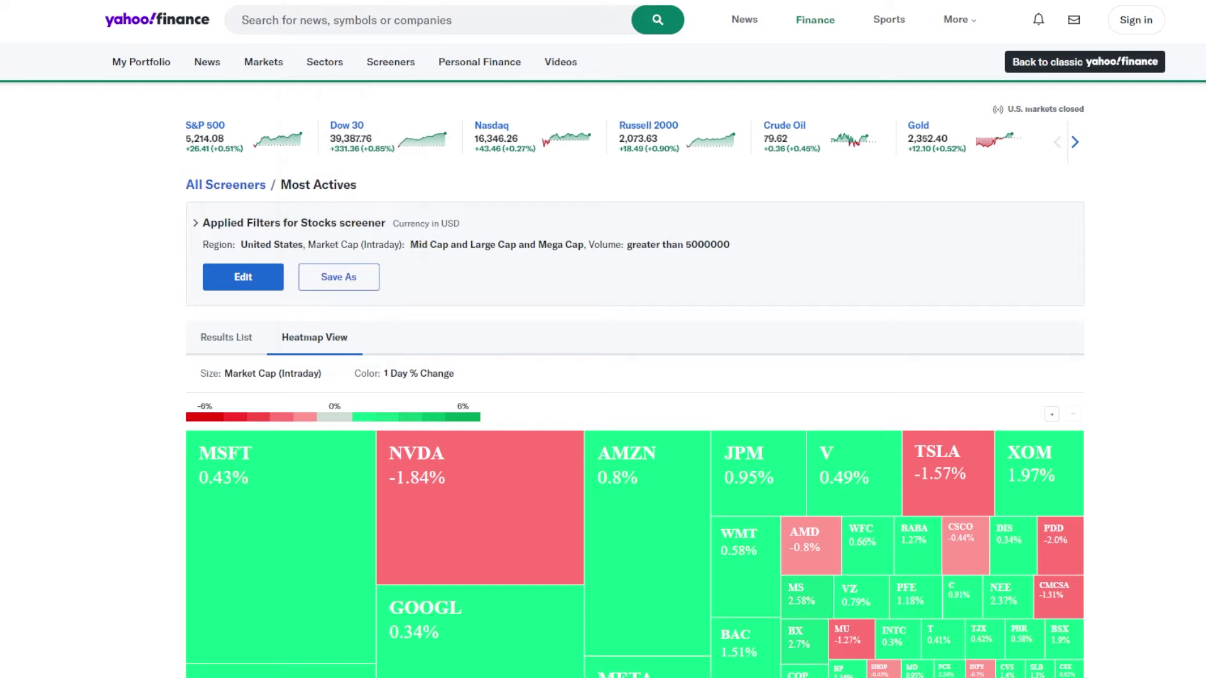
scroll(24, 246, down, 2)
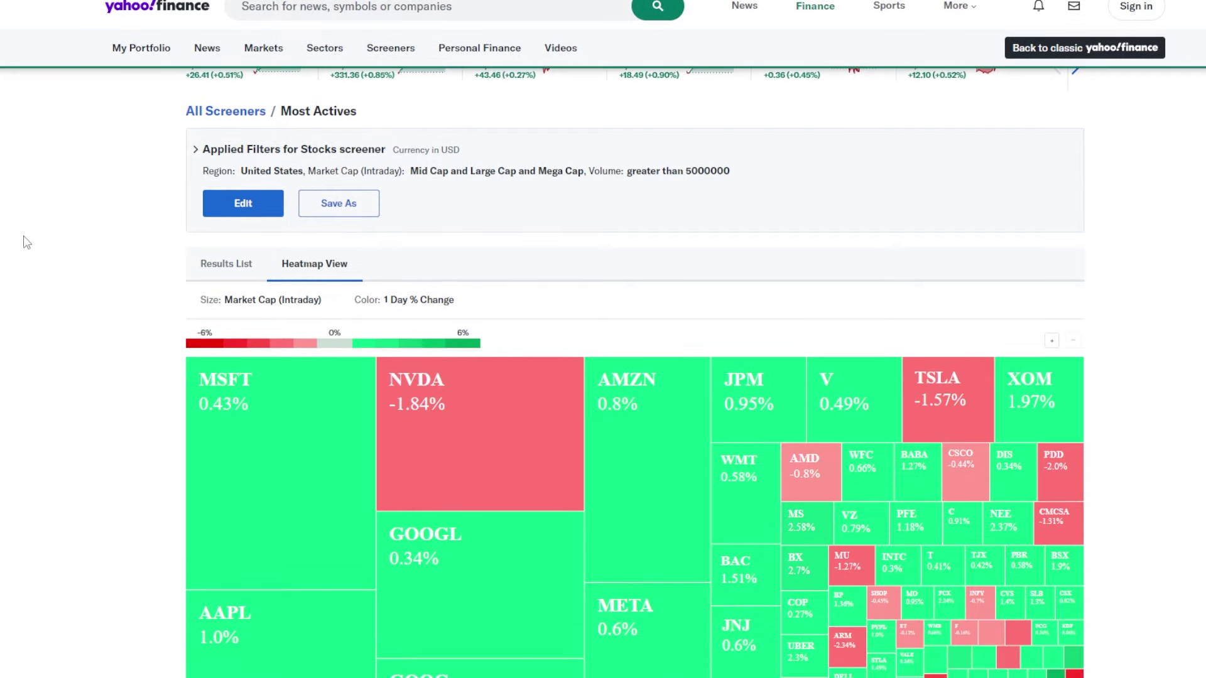
scroll(36, 246, down, 1)
scroll(36, 246, down, 2)
scroll(50, 250, up, 4)
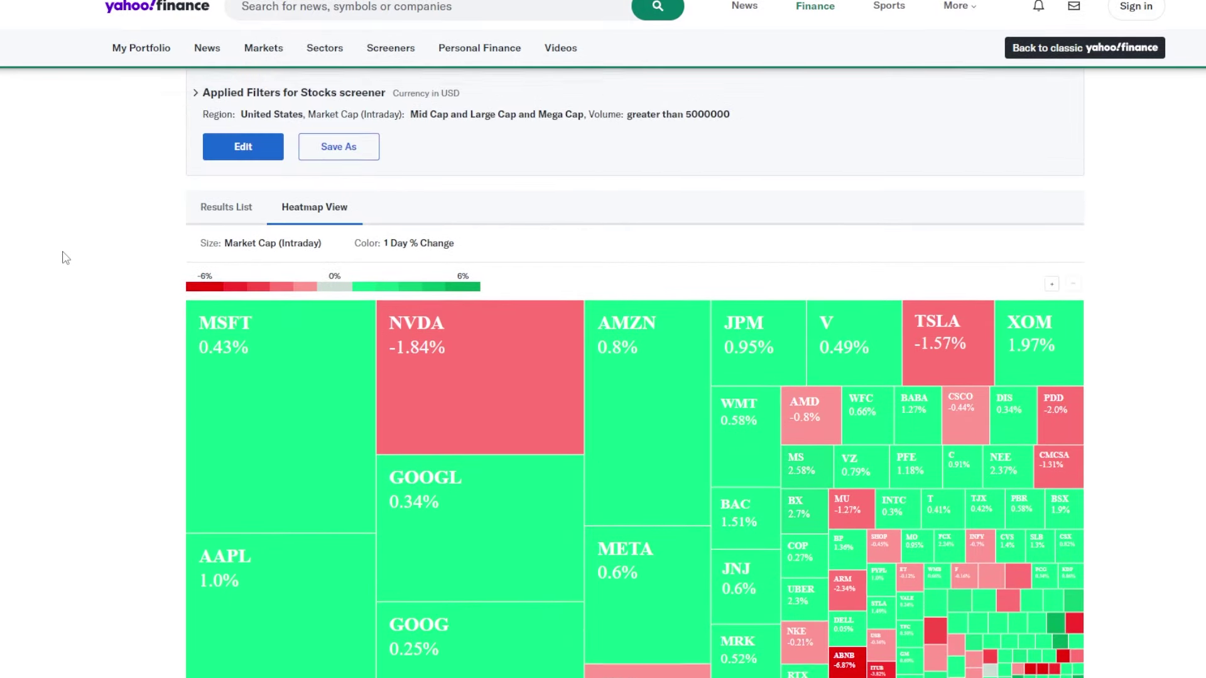
click(250, 263)
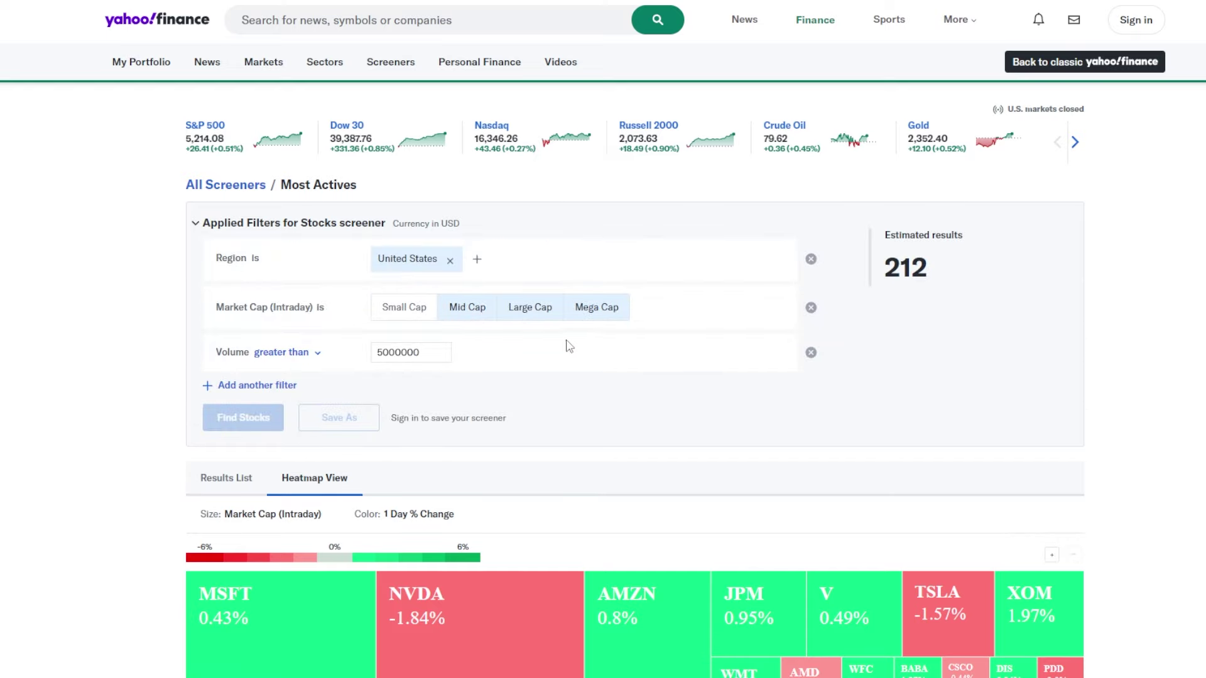
click(484, 312)
Step: Show Realty Income (O)'s price chart over its entire trading history with the All range
scroll(57, 306, down, 6)
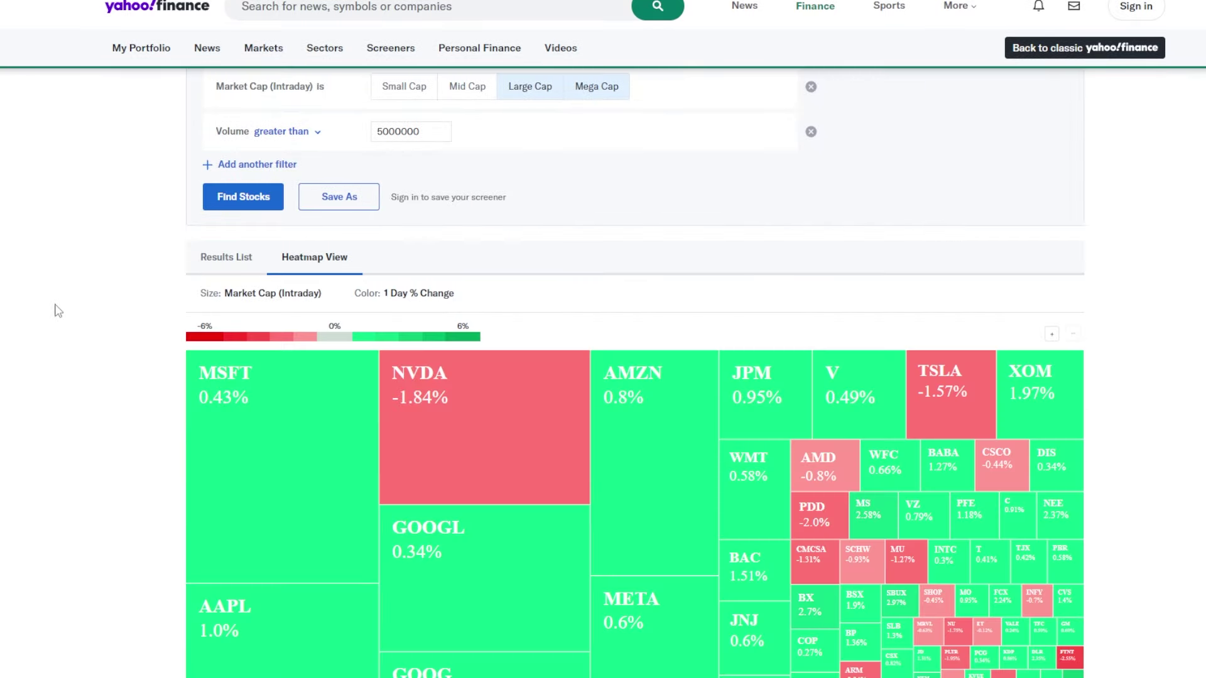
scroll(270, 276, up, 2)
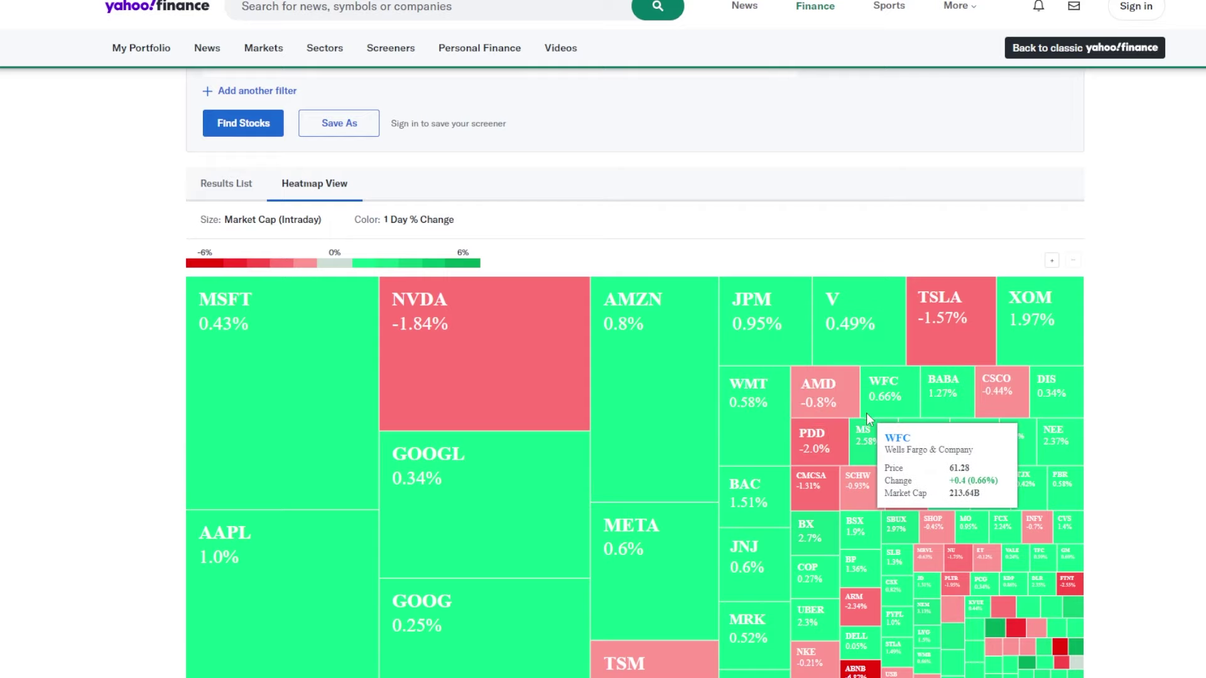
scroll(461, 356, down, 2)
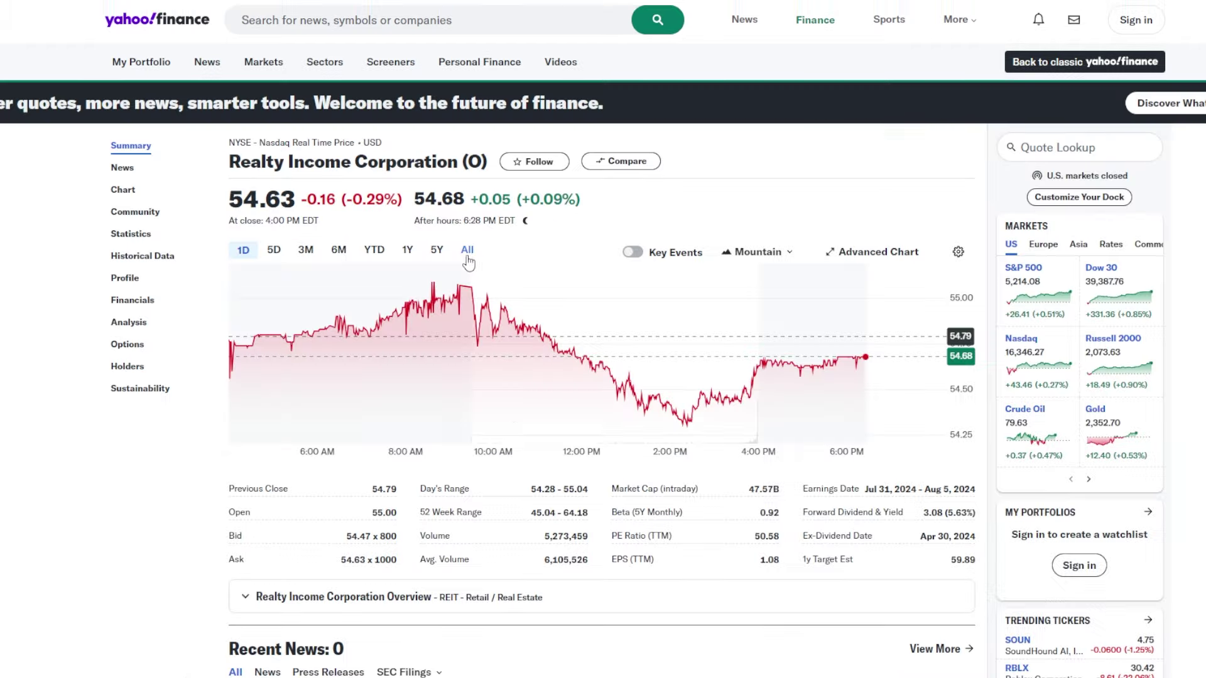
click(468, 250)
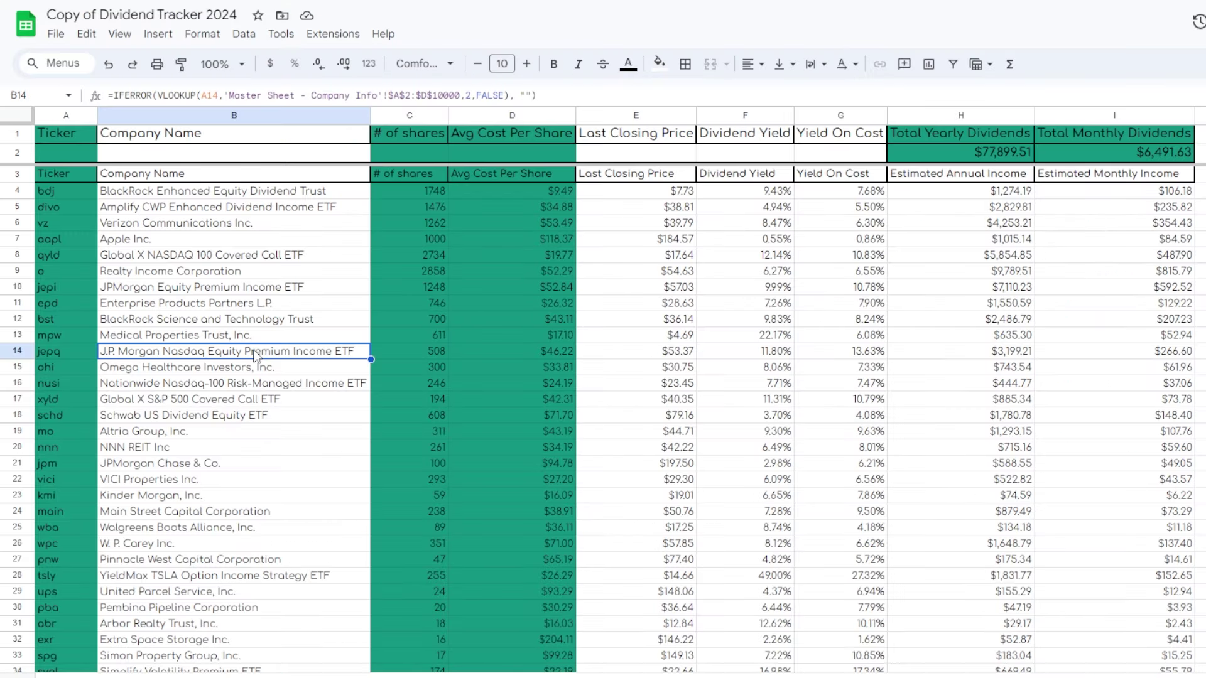
scroll(254, 354, down, 3)
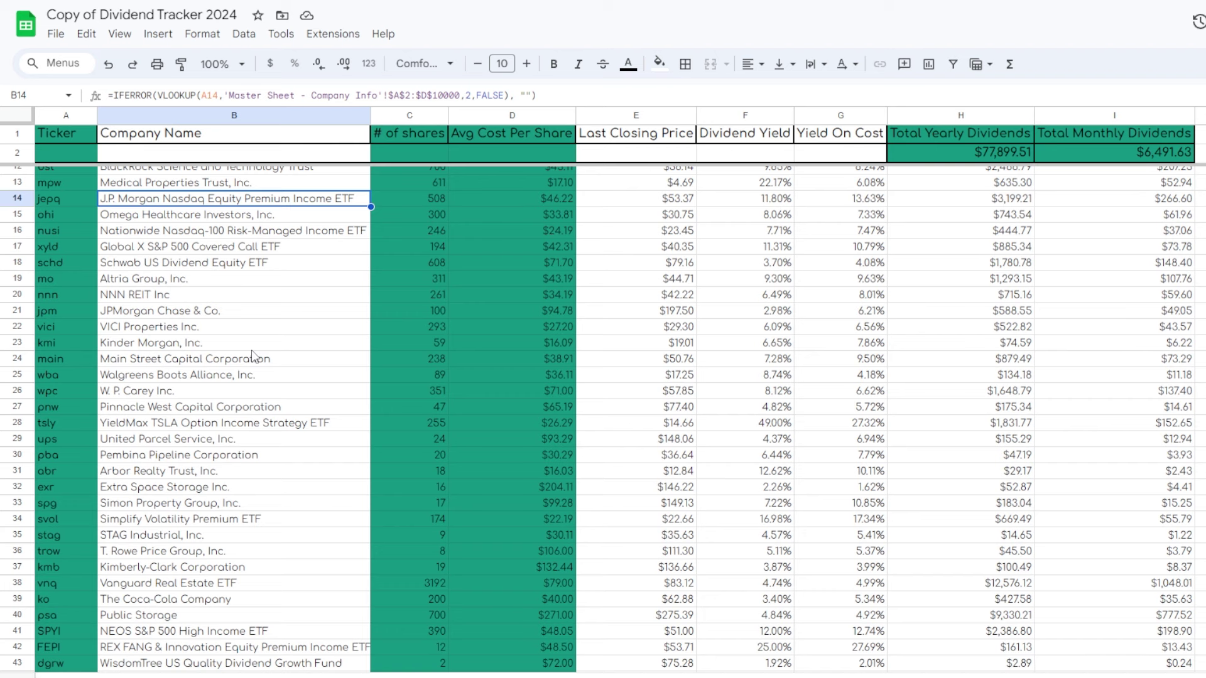
click(212, 376)
scroll(212, 380, down, 2)
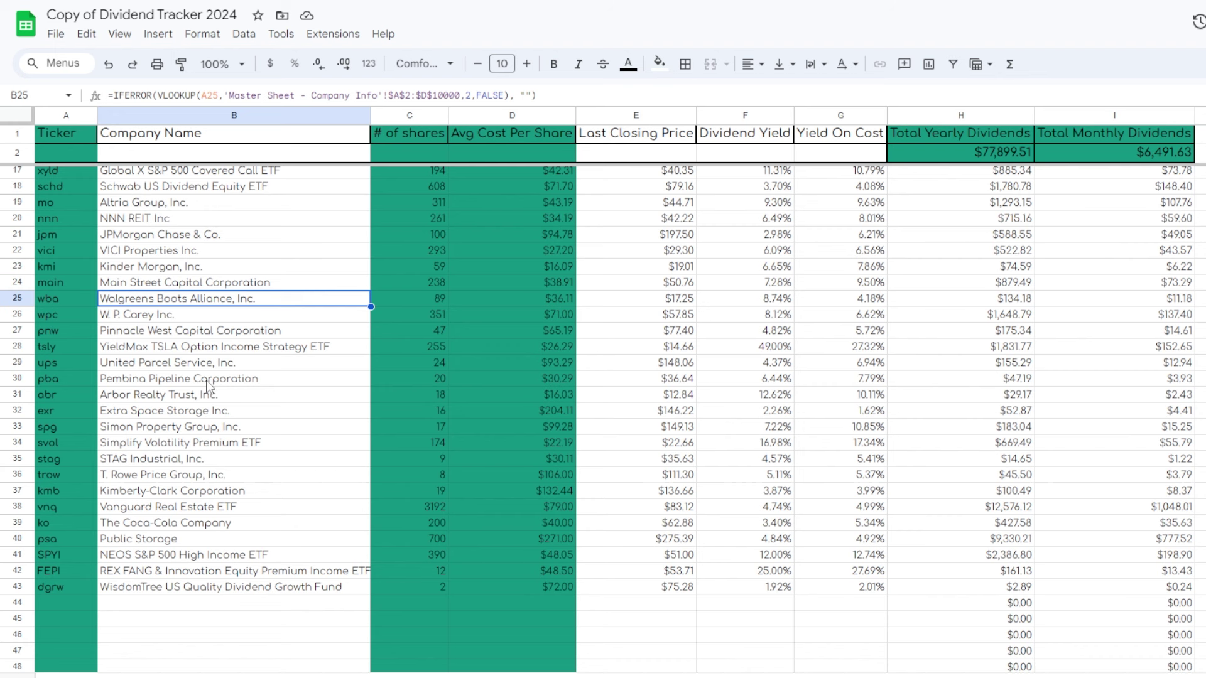
scroll(209, 387, down, 2)
scroll(206, 392, up, 2)
scroll(205, 393, up, 5)
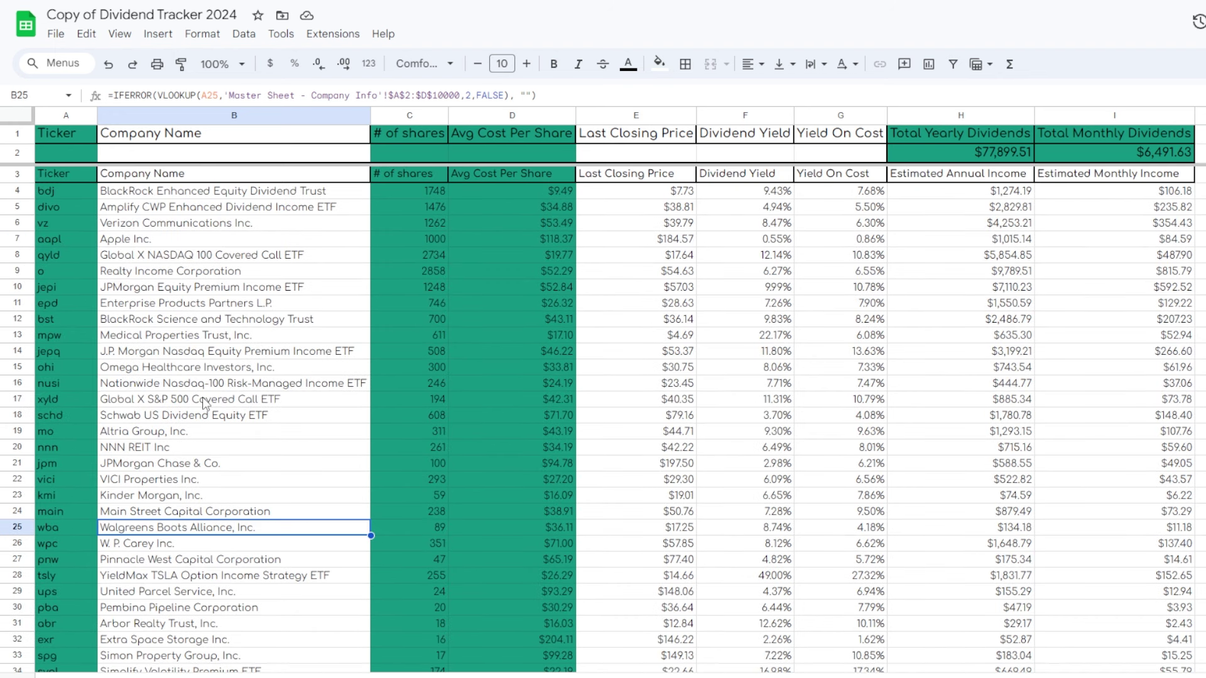
click(180, 371)
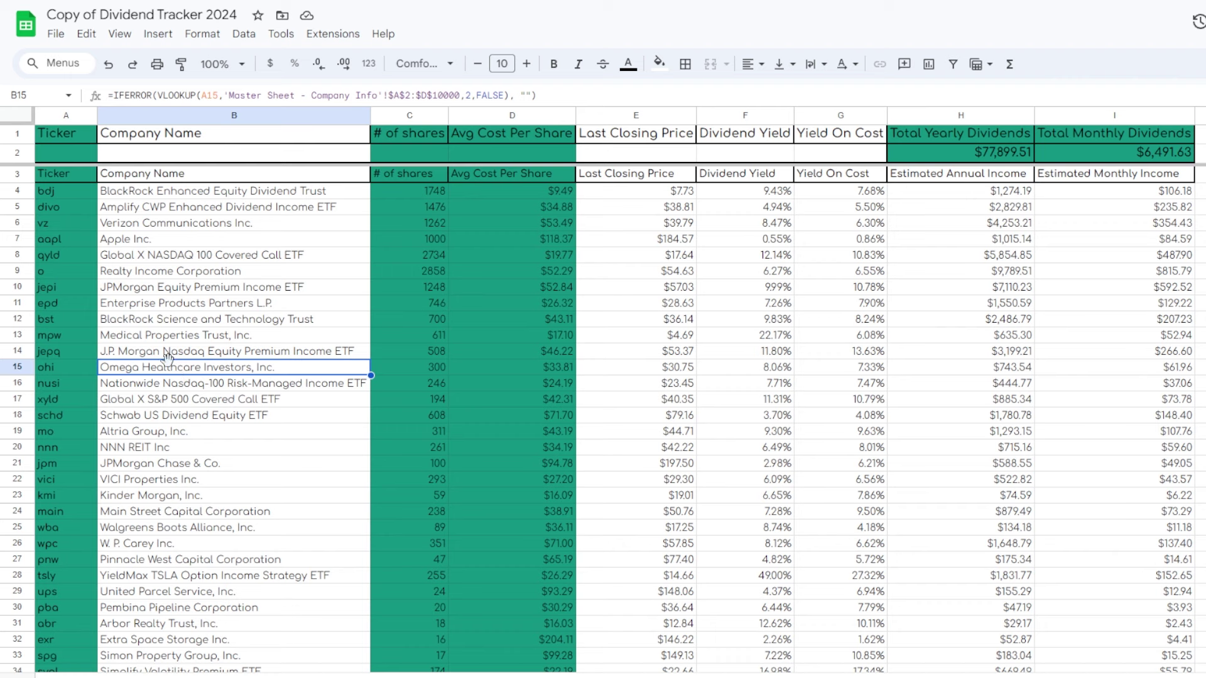
click(155, 272)
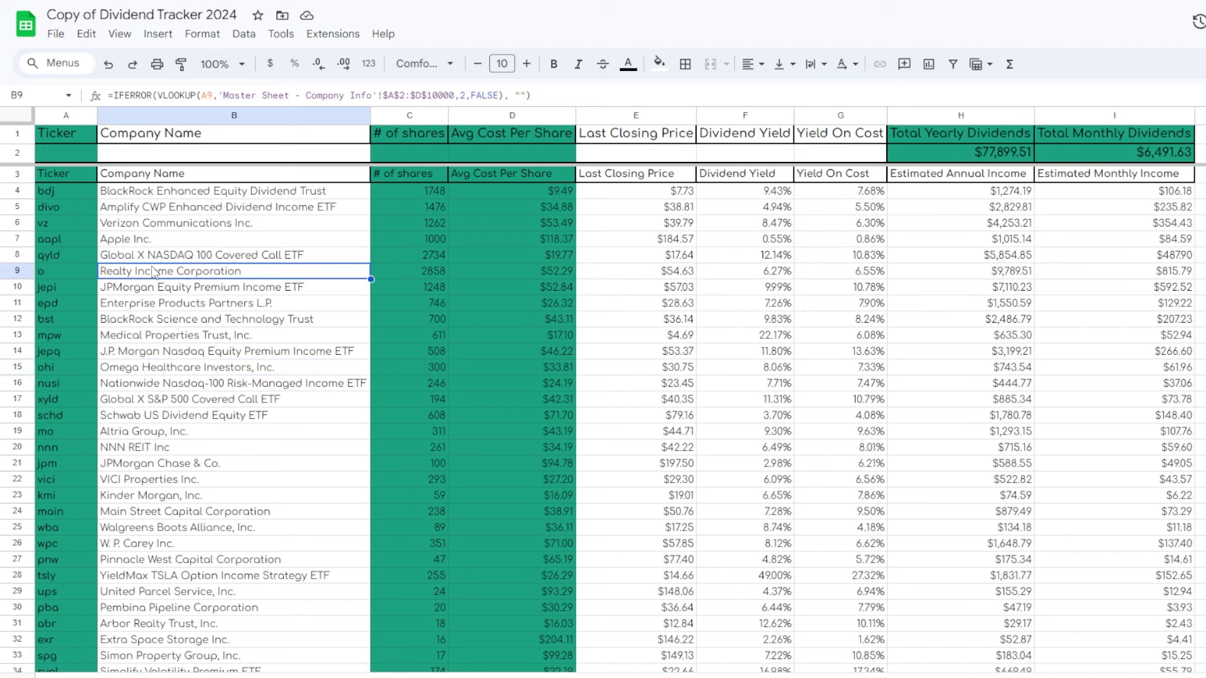